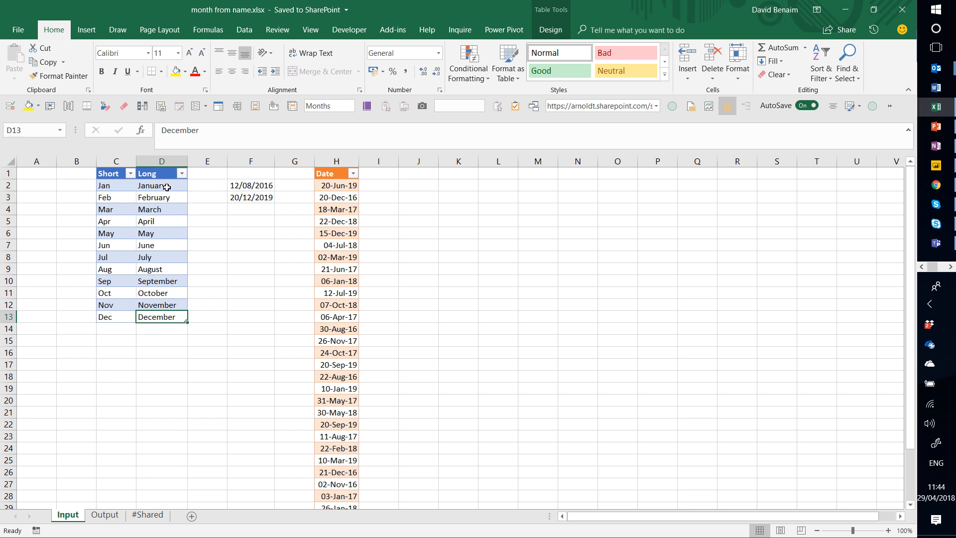
Load the Short and Long month names table into the Power Query Editor.
{"action": "left_click", "coordinate": [166, 188]}
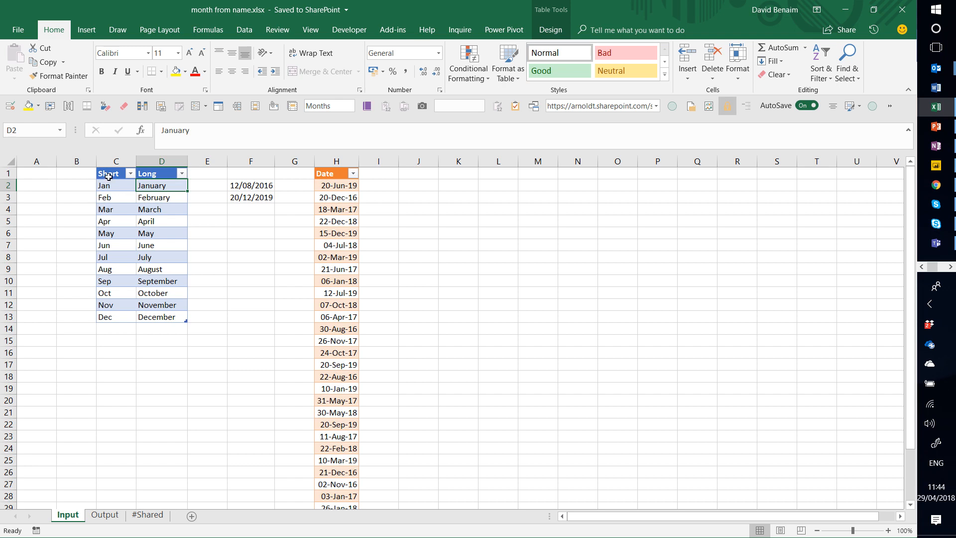
{"action": "left_click", "coordinate": [106, 177]}
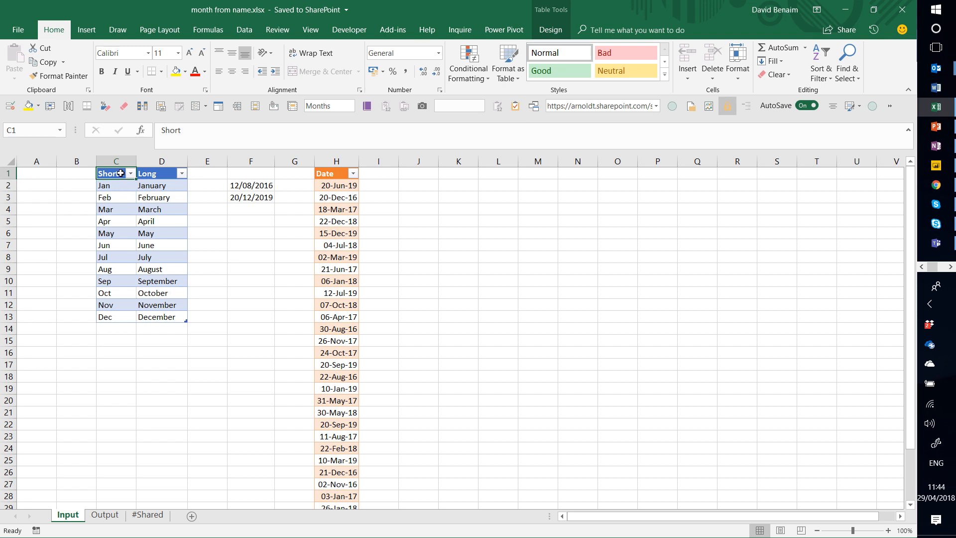
{"action": "left_click", "coordinate": [246, 33]}
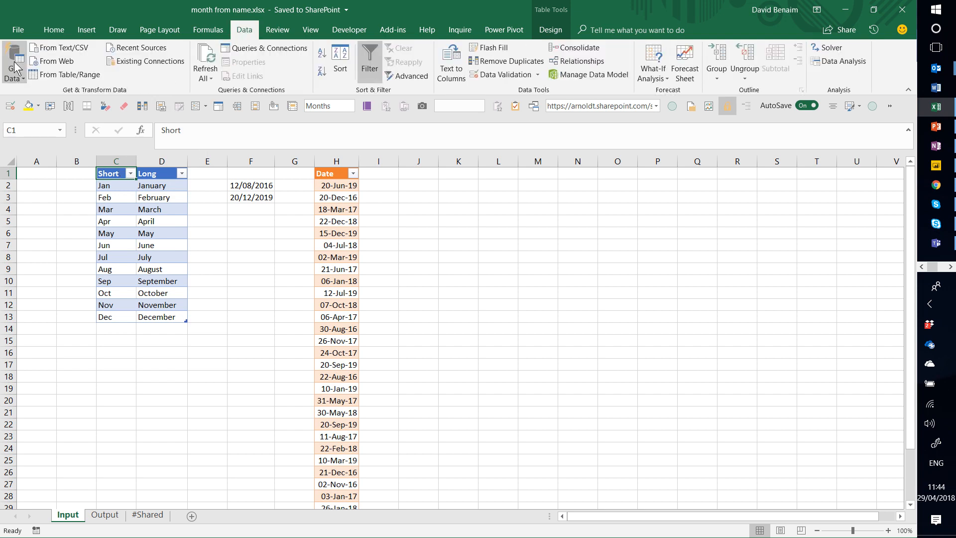
{"action": "left_click", "coordinate": [80, 76]}
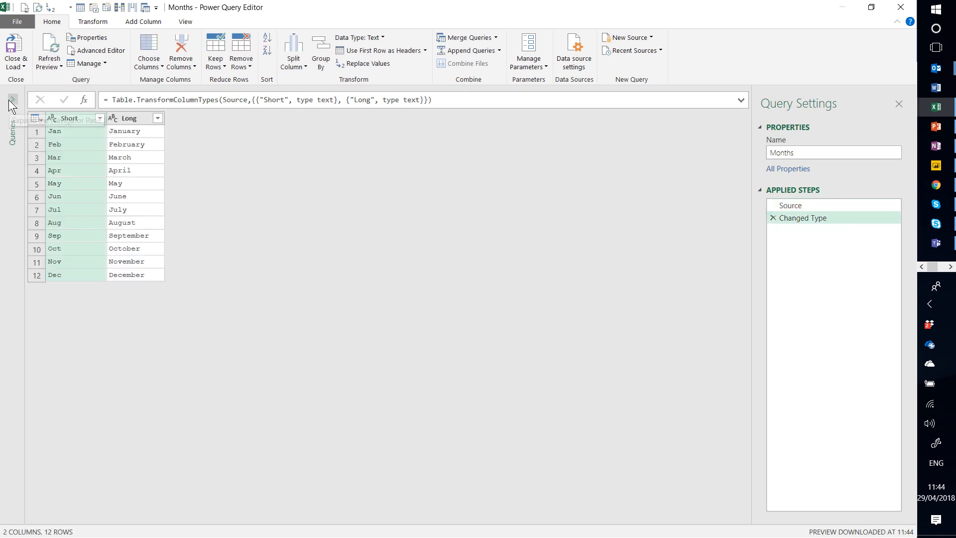
Expand the list of queries and rename the Months query to "Months test".
{"action": "left_click", "coordinate": [10, 100]}
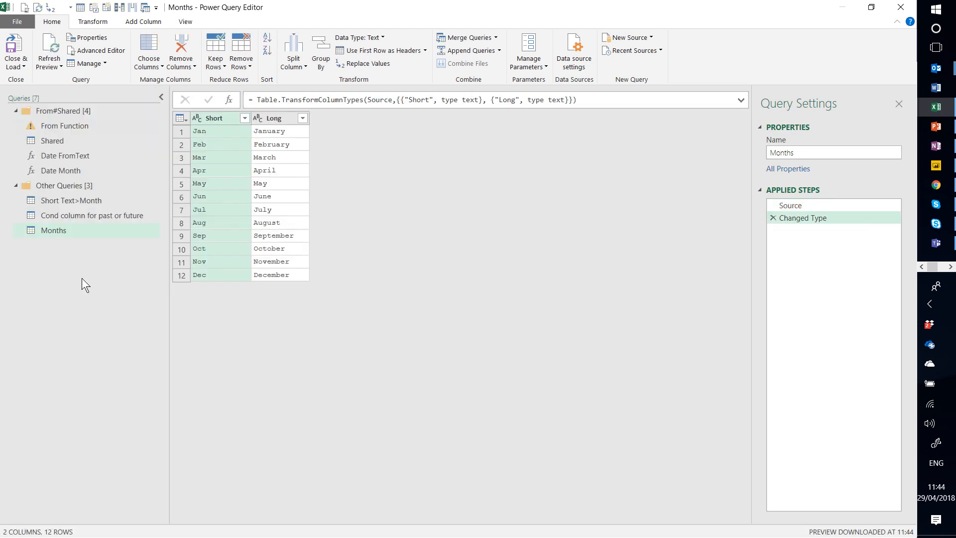
{"action": "left_click", "coordinate": [66, 231]}
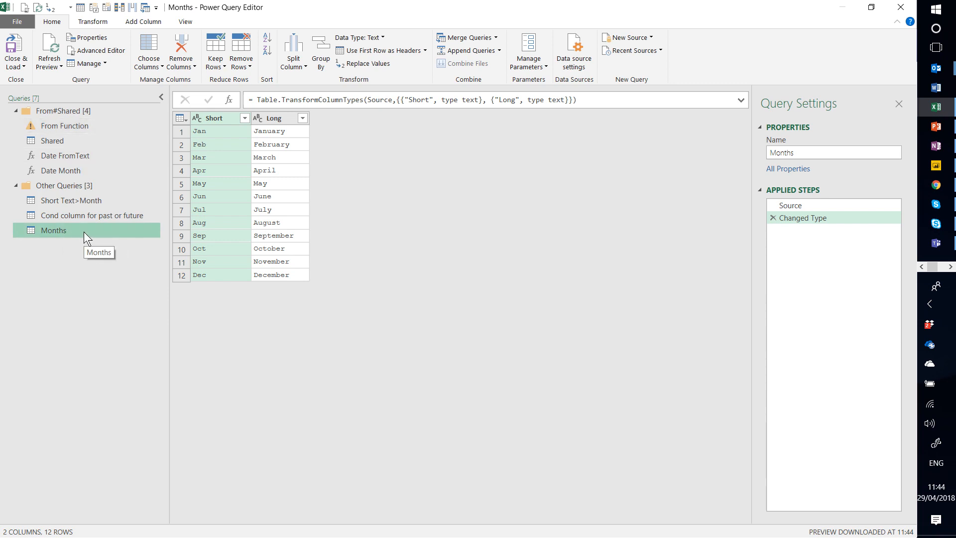
{"action": "left_click", "coordinate": [809, 154]}
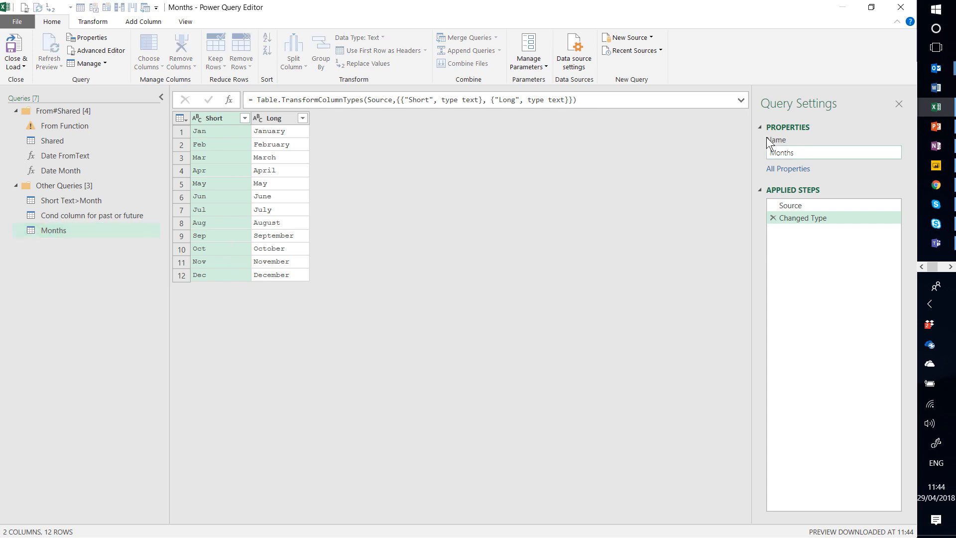
{"action": "type", "text": "test"}
{"action": "key", "text": "Return"}
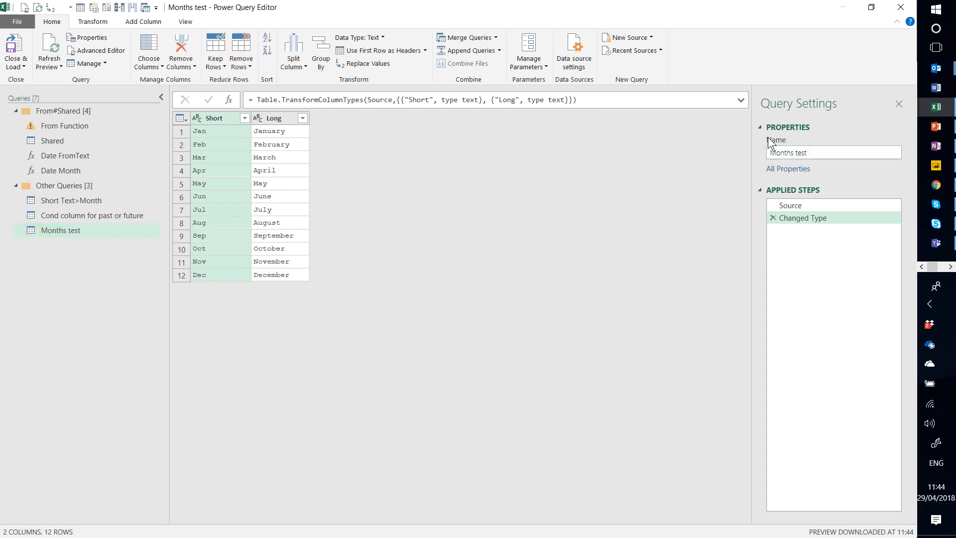
Create a blank query with the formula =#shared to list all available functions.
{"action": "right_click", "coordinate": [80, 243]}
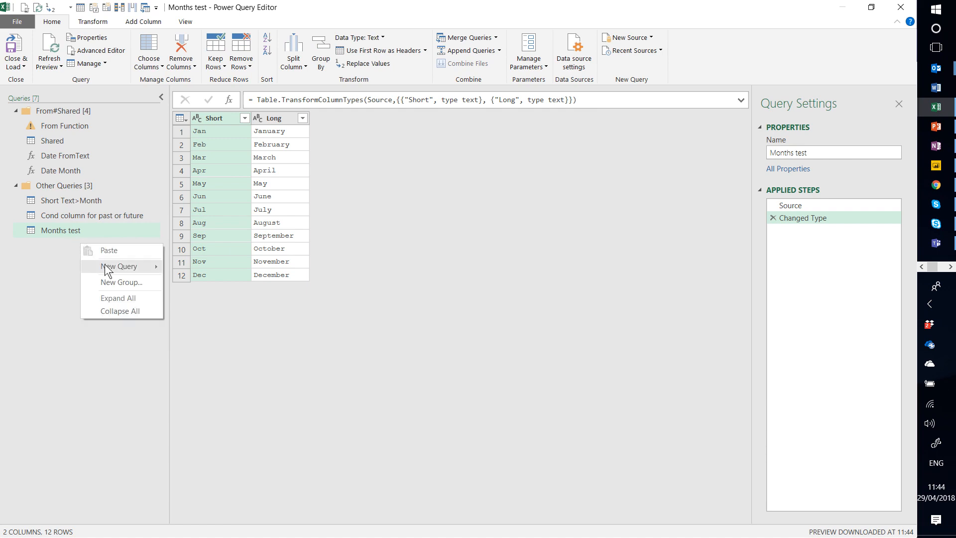
{"action": "mouse_move", "coordinate": [107, 270]}
{"action": "mouse_move", "coordinate": [231, 319]}
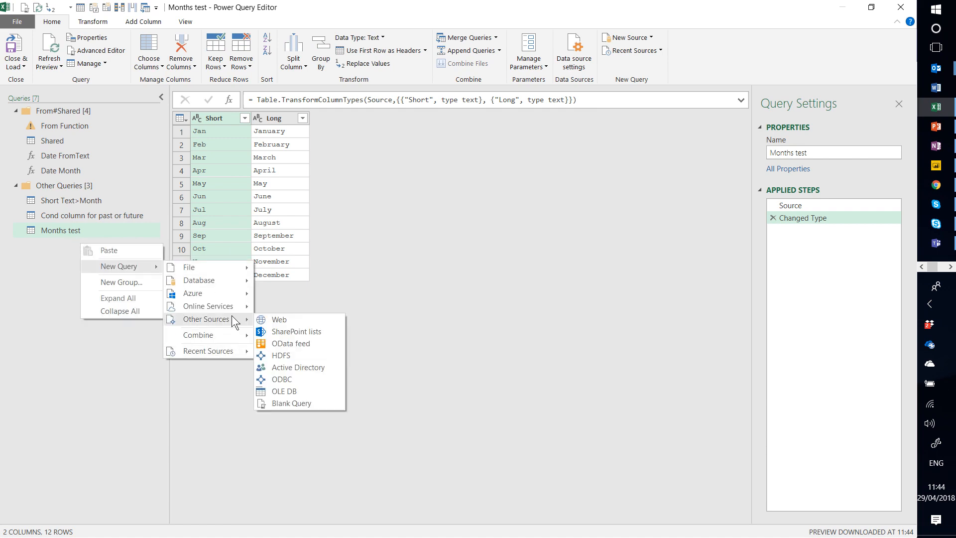
{"action": "left_click", "coordinate": [319, 404]}
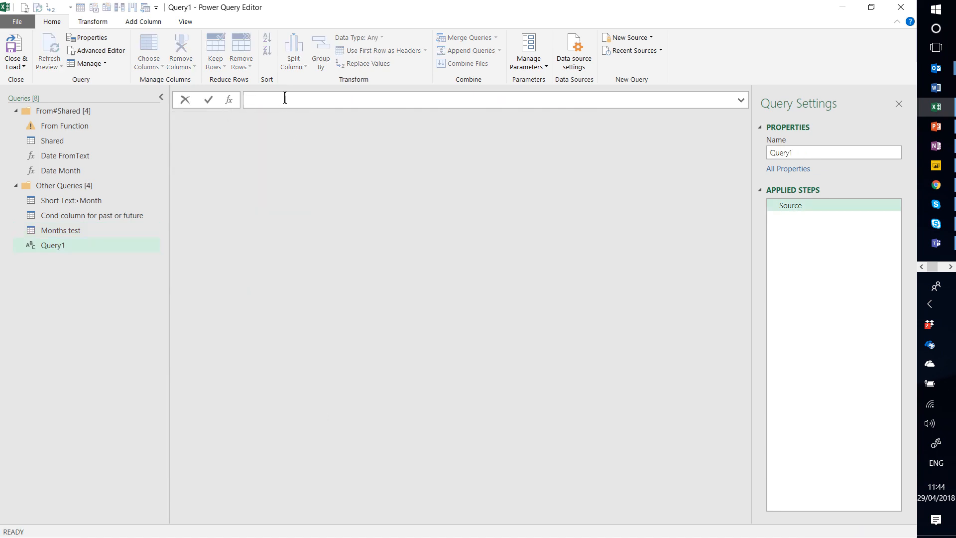
{"action": "type", "text": "=#shared"}
{"action": "key", "text": "Return"}
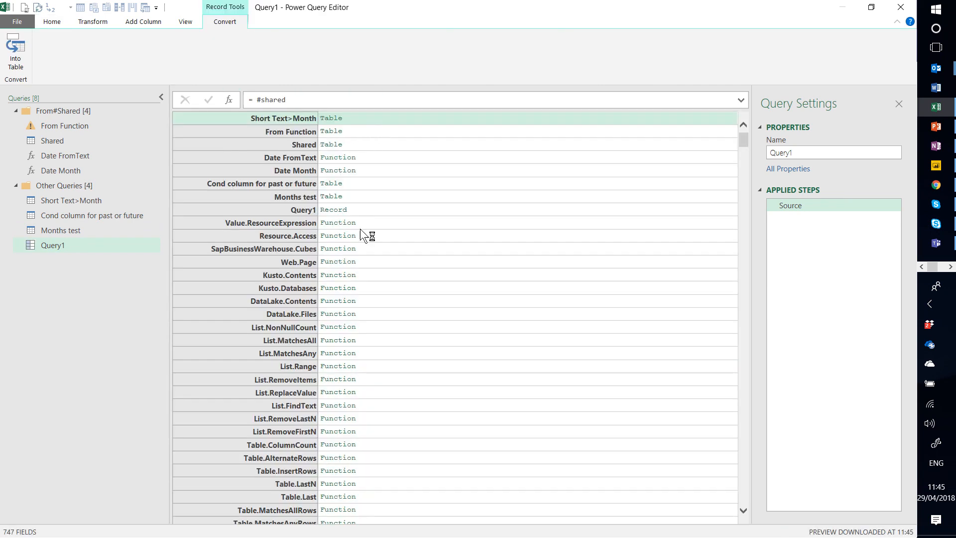
Look through the #shared record and convert it into a table.
{"action": "scroll", "coordinate": [420, 256], "scroll_direction": "down", "scroll_amount": 20}
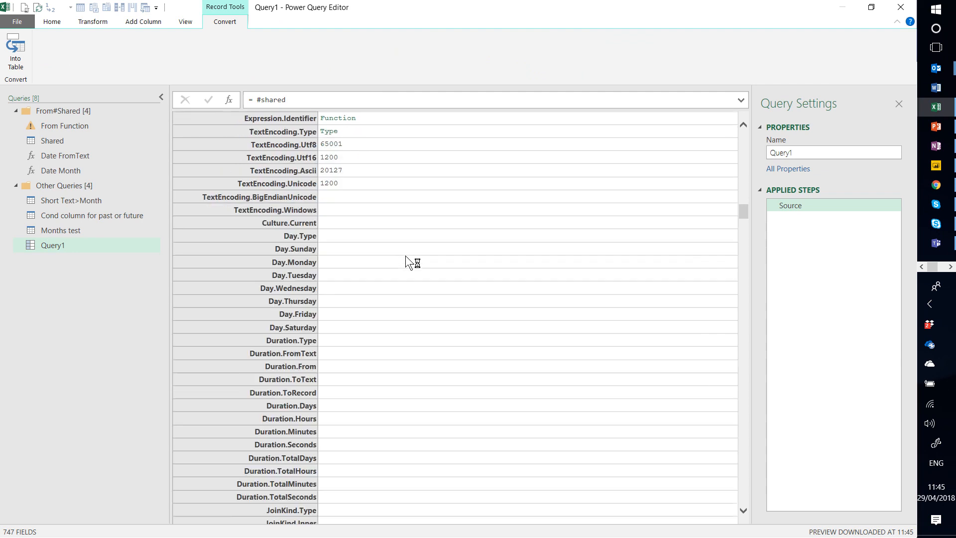
{"action": "scroll", "coordinate": [406, 258], "scroll_direction": "down", "scroll_amount": 20}
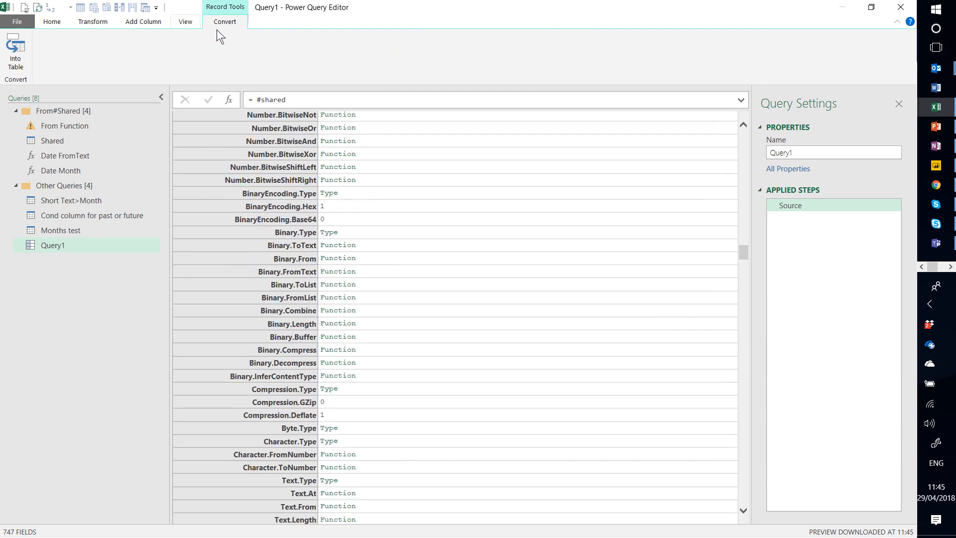
{"action": "left_click", "coordinate": [16, 53]}
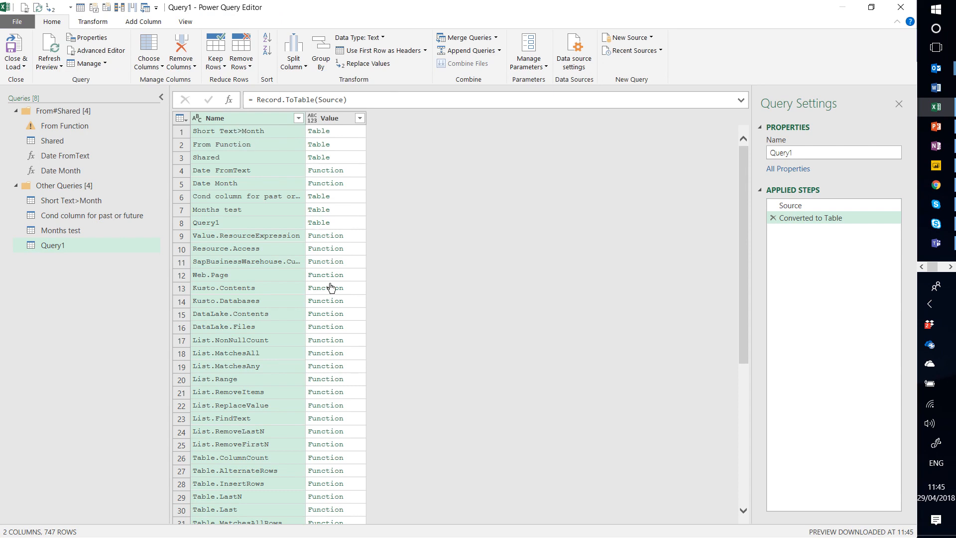
Preview the Kusto.Contents and List.NonNullCount functions, enlarging the preview area to read their descriptions and examples.
{"action": "left_click", "coordinate": [361, 251]}
{"action": "key", "text": "Down"}
{"action": "key", "text": "Down"}
{"action": "key", "text": "Down"}
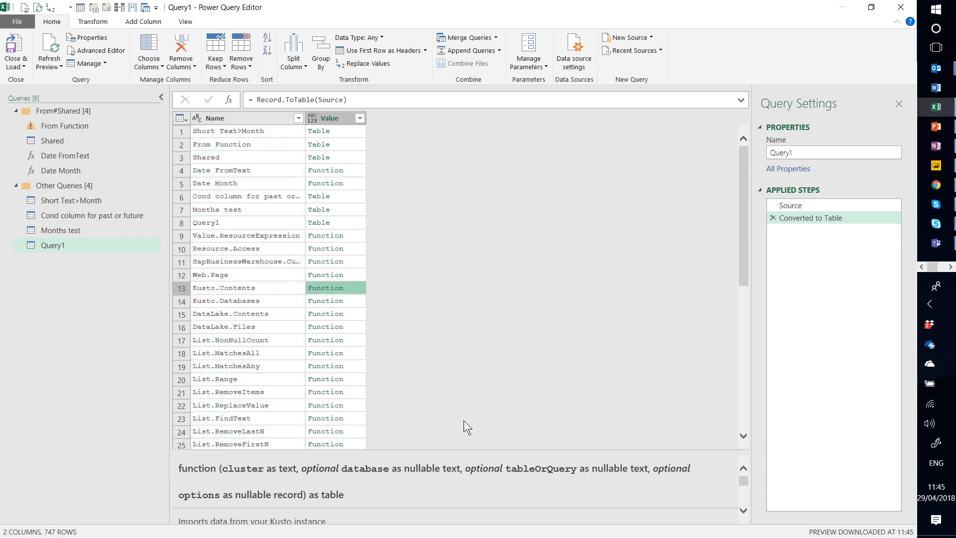
{"action": "left_click_drag", "start_coordinate": [480, 449], "coordinate": [473, 351]}
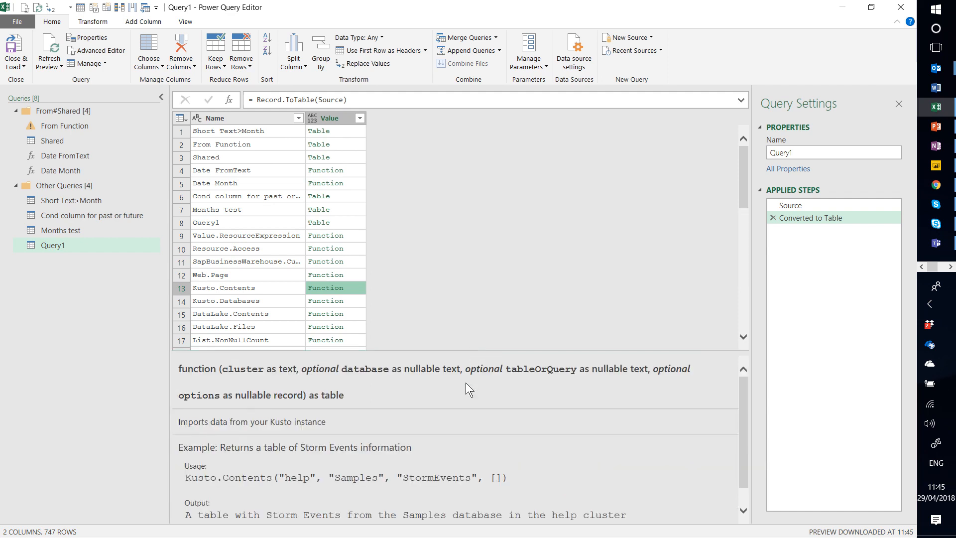
{"action": "scroll", "coordinate": [434, 456], "scroll_direction": "down", "scroll_amount": 1}
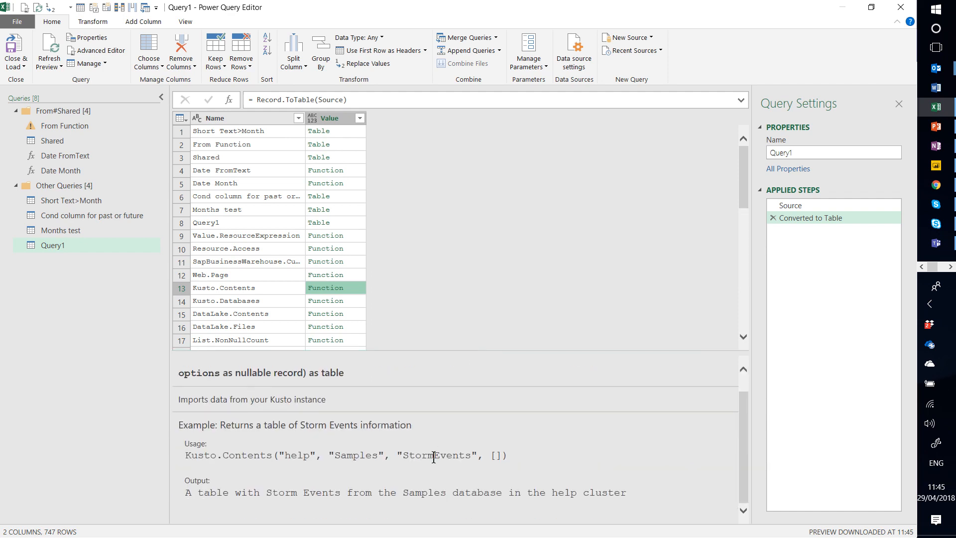
{"action": "left_click", "coordinate": [360, 317]}
{"action": "left_click", "coordinate": [363, 339]}
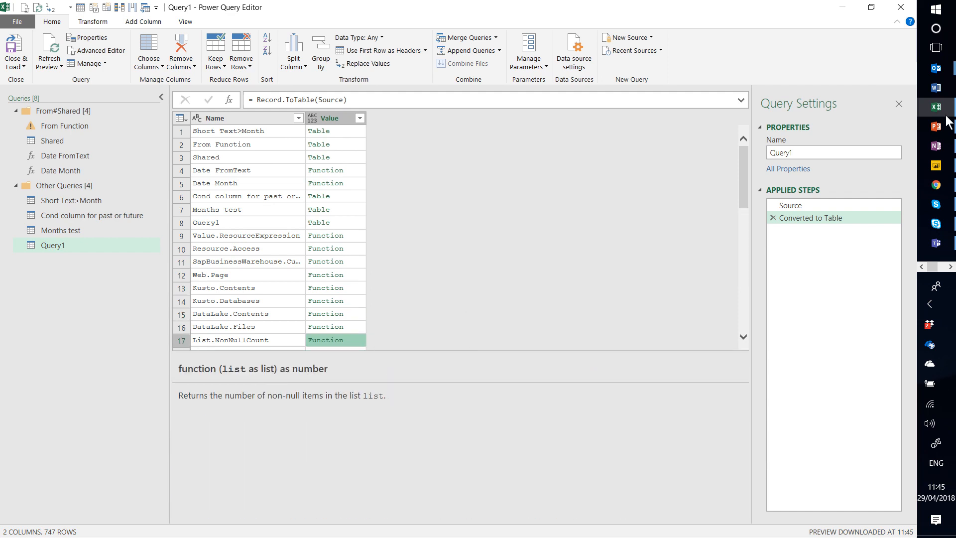
Switch to Chrome and search Google for "power query functions" in a new window.
{"action": "left_click", "coordinate": [935, 185]}
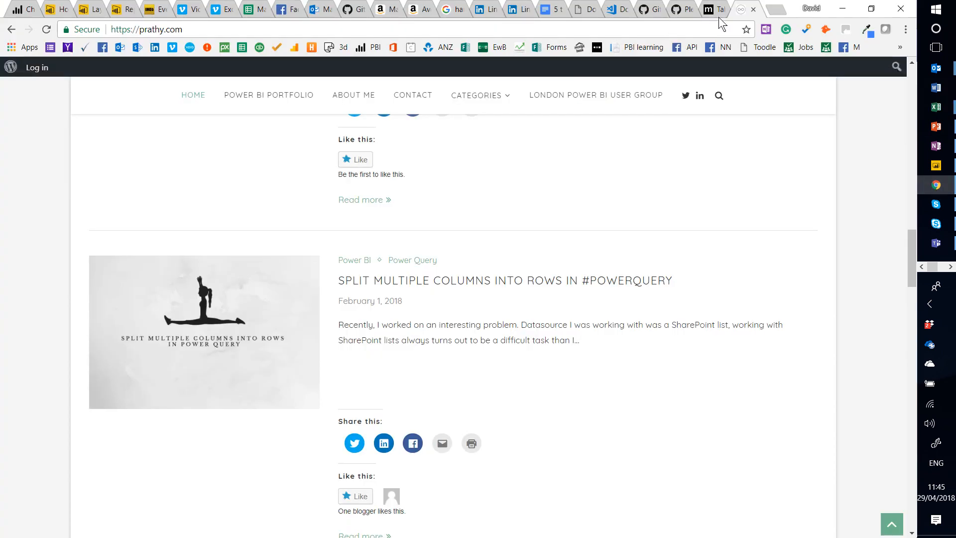
{"action": "key", "text": "ctrl+n"}
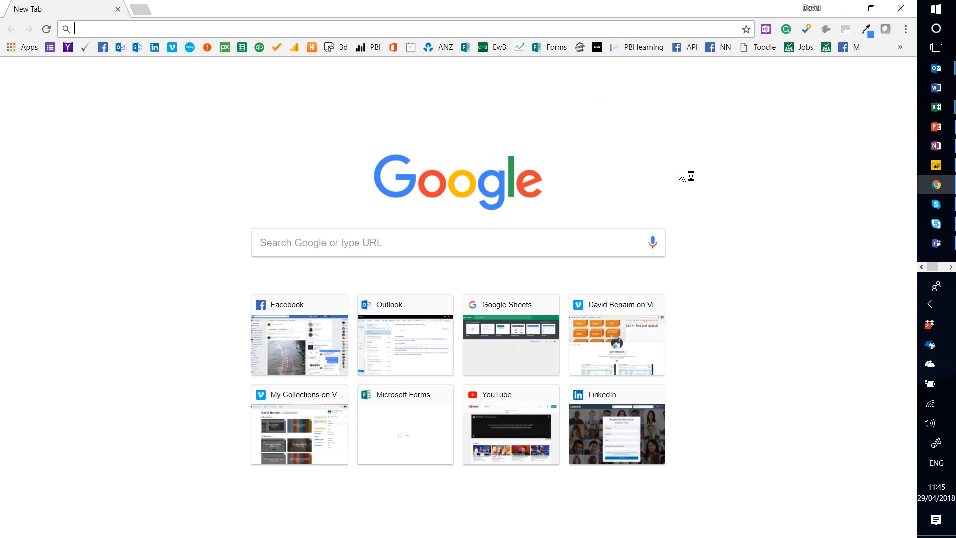
{"action": "type", "text": "power fun"}
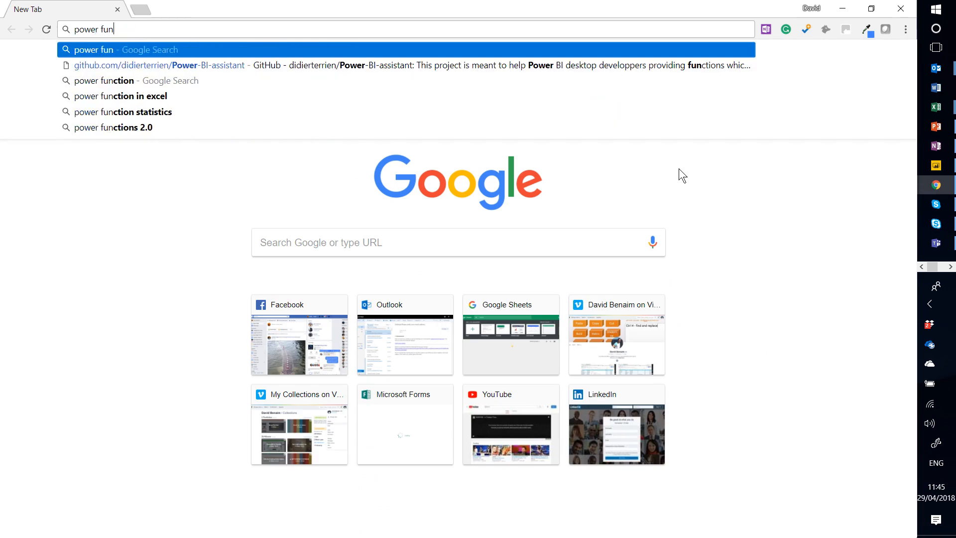
{"action": "type", "text": "query"}
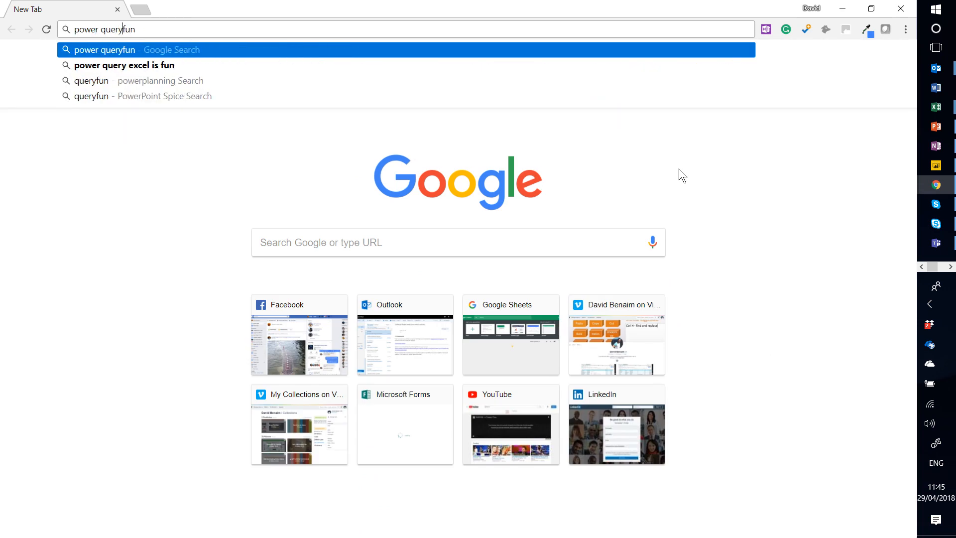
{"action": "key", "text": "Down"}
{"action": "key", "text": "Return"}
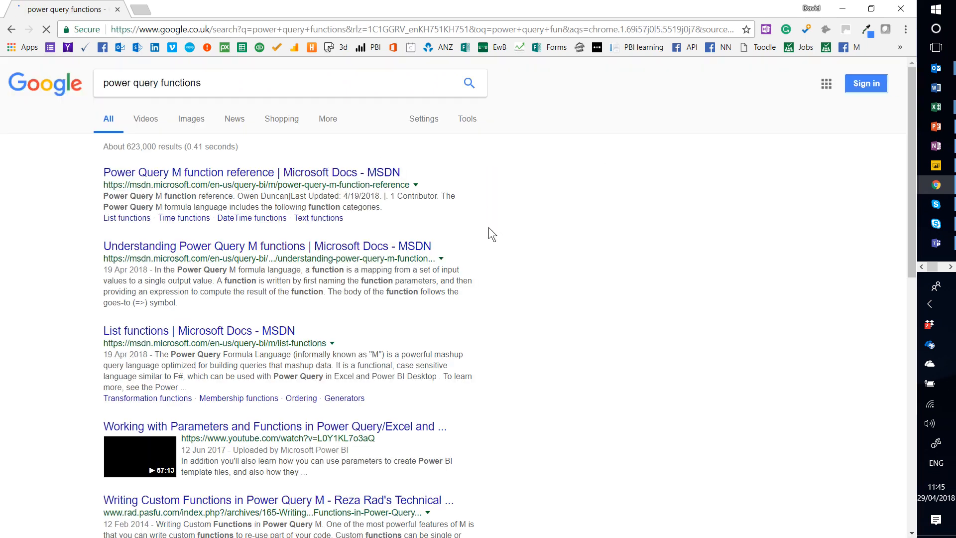
Open the Power Query M function reference on MSDN, review its categories and go to DateTime functions.
{"action": "left_click", "coordinate": [310, 172]}
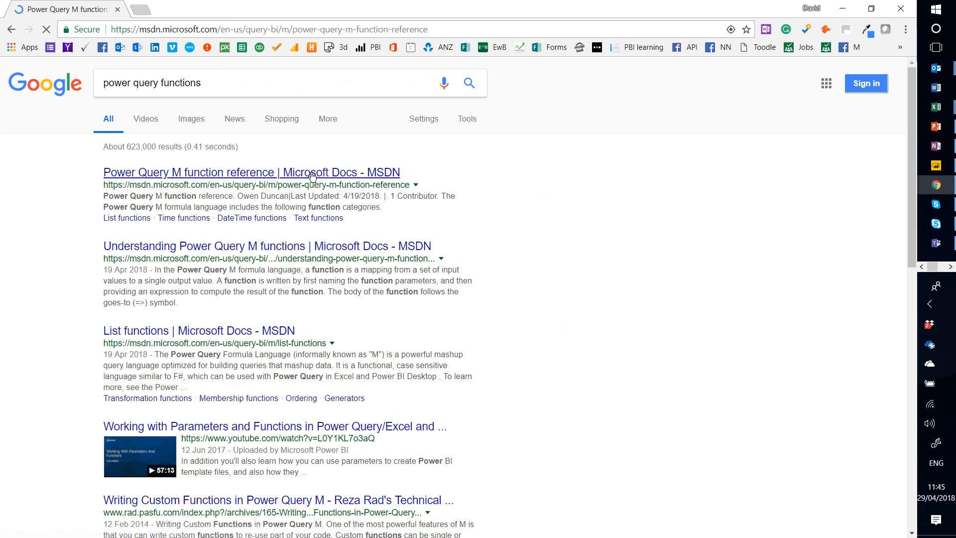
{"action": "scroll", "coordinate": [144, 388], "scroll_direction": "down", "scroll_amount": 12}
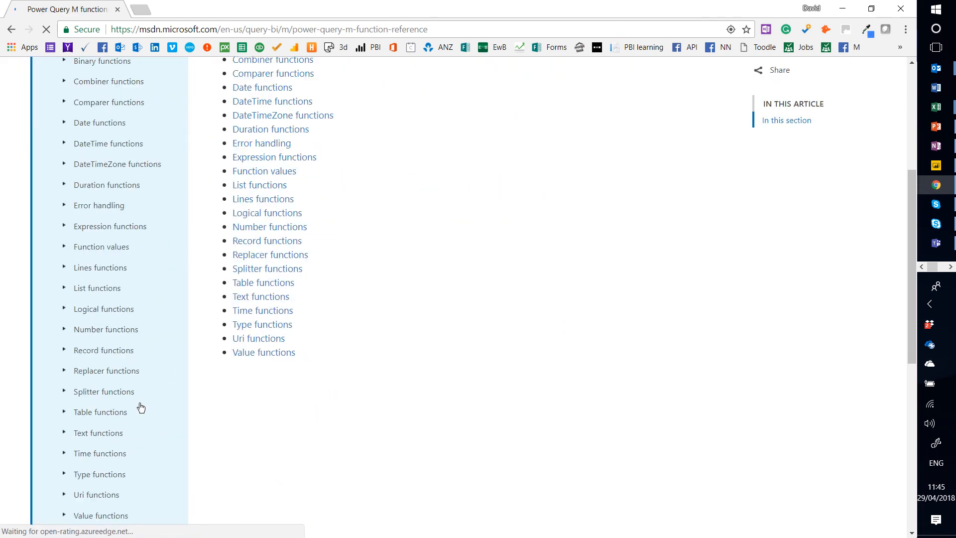
{"action": "scroll", "coordinate": [131, 391], "scroll_direction": "up", "scroll_amount": 12}
{"action": "scroll", "coordinate": [128, 316], "scroll_direction": "down", "scroll_amount": 12}
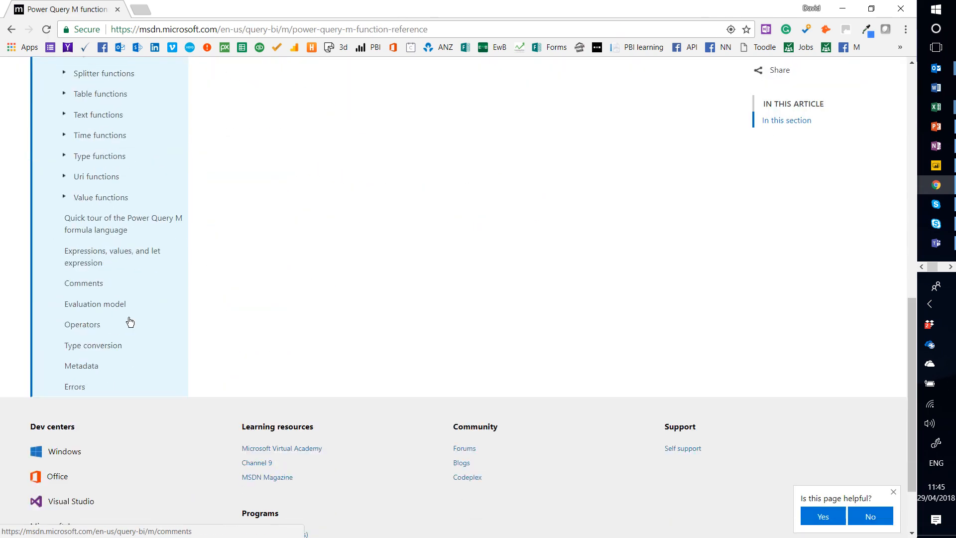
{"action": "scroll", "coordinate": [128, 320], "scroll_direction": "up", "scroll_amount": 12}
{"action": "left_click", "coordinate": [120, 402]}
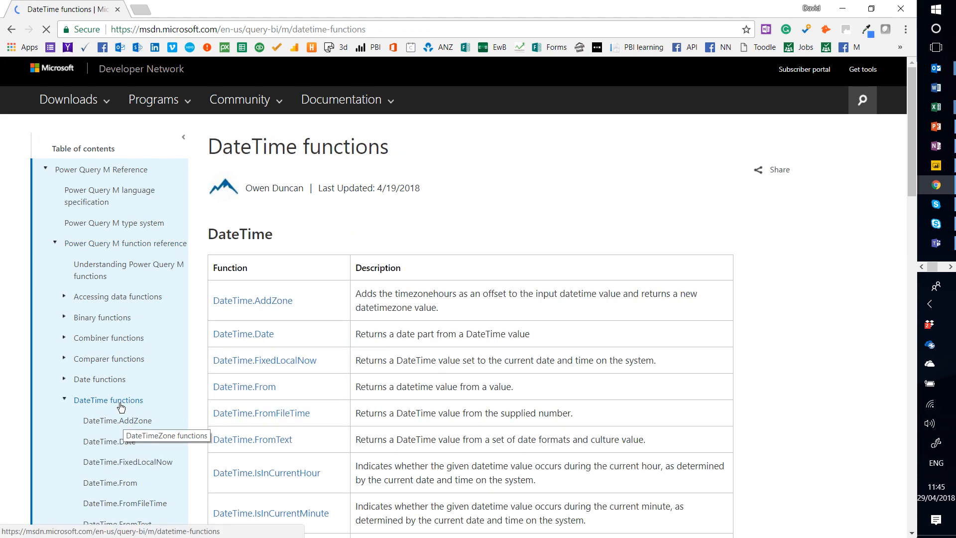
Open the DateTime.Date function page and examine its description, arguments and example.
{"action": "left_click", "coordinate": [259, 334]}
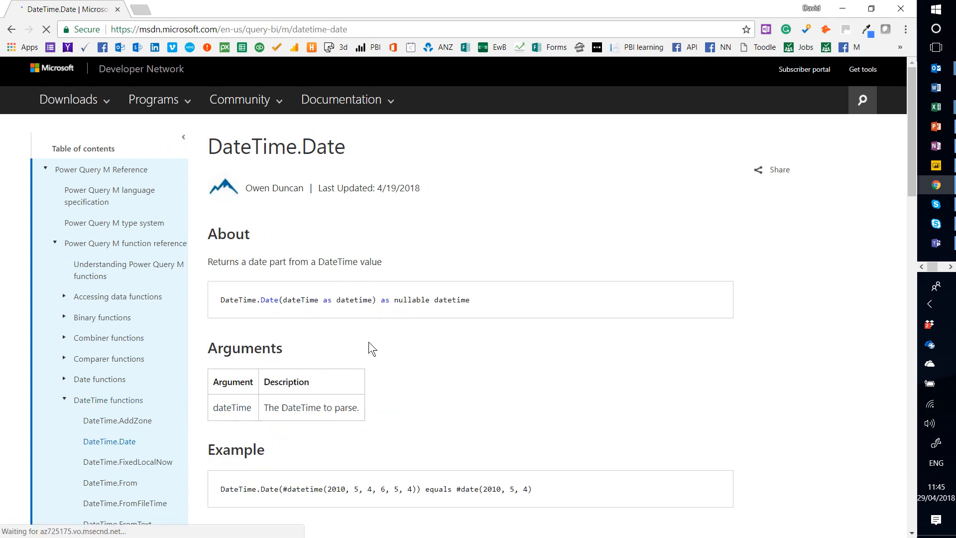
{"action": "scroll", "coordinate": [349, 413], "scroll_direction": "down", "scroll_amount": 5}
{"action": "scroll", "coordinate": [349, 413], "scroll_direction": "up", "scroll_amount": 5}
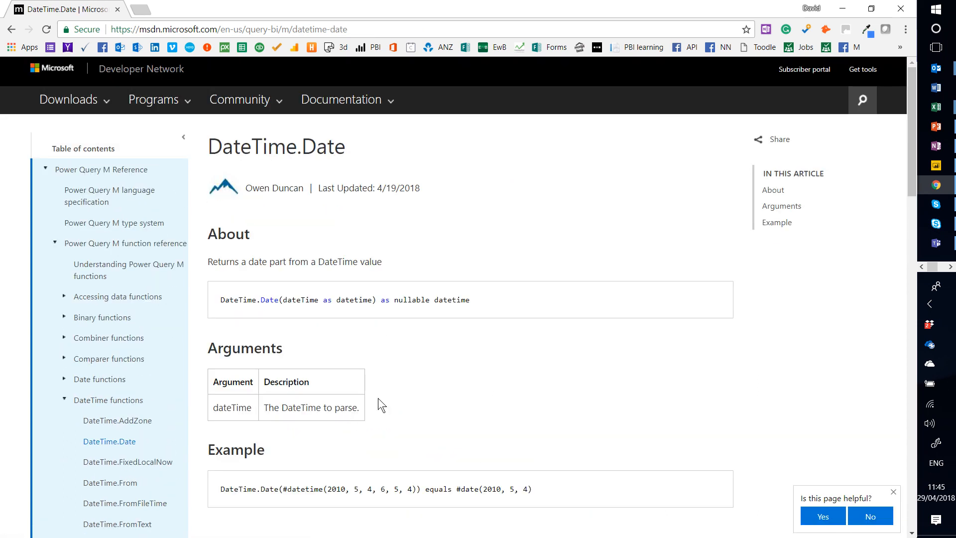
{"action": "left_click_drag", "start_coordinate": [605, 486], "coordinate": [267, 232]}
{"action": "left_click", "coordinate": [321, 229]}
Switch back to the Power Query Editor and examine the function descriptions from DataLake.Contents through List.RemoveFirstN, plus the functions listed below.
{"action": "key", "text": "alt+Tab"}
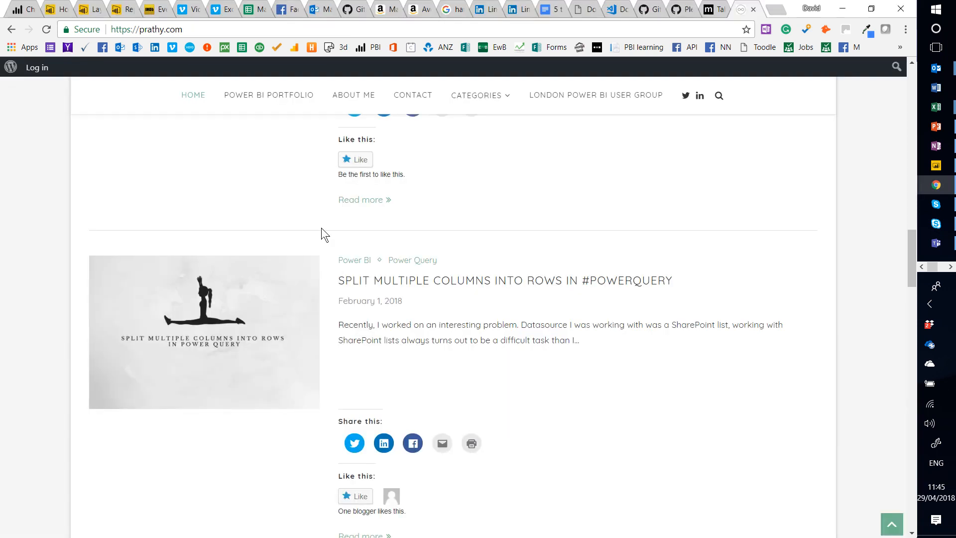
{"action": "key", "text": "alt+Tab"}
{"action": "key", "text": "alt+Tab"}
{"action": "key", "text": "Tab"}
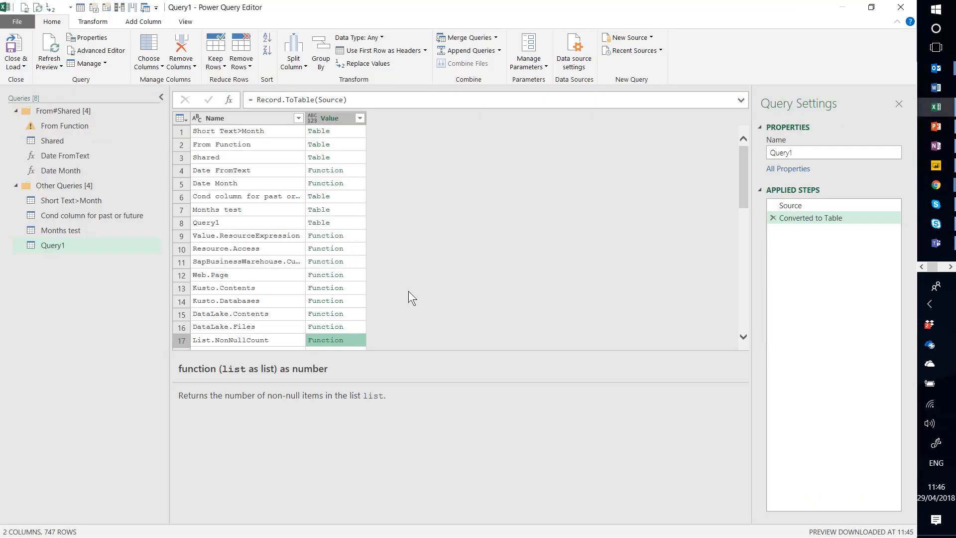
{"action": "left_click", "coordinate": [352, 315]}
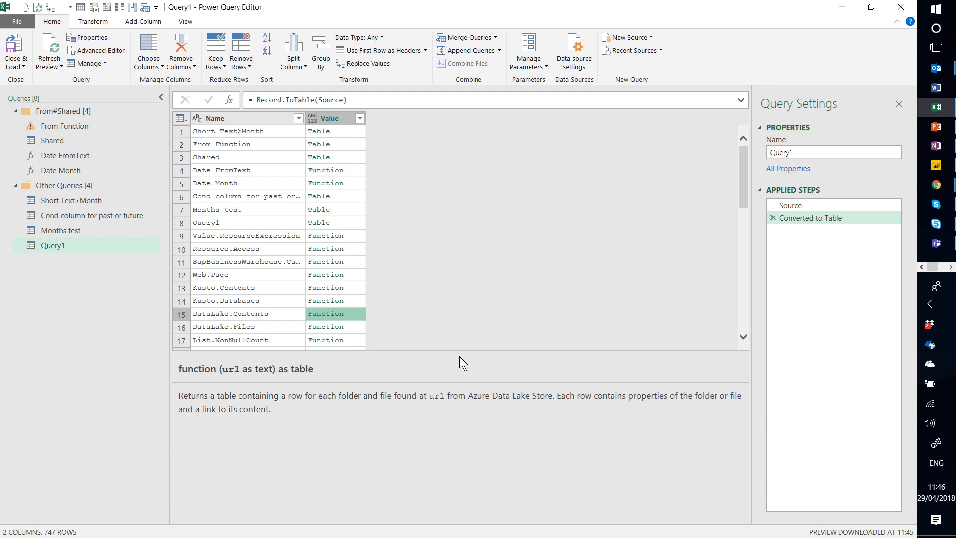
{"action": "key", "text": "Down"}
{"action": "key", "text": "Down"}
{"action": "key", "text": "Down"}
{"action": "key", "text": "Down"}
{"action": "key", "text": "Down"}
{"action": "key", "text": "Down"}
{"action": "key", "text": "Down"}
{"action": "key", "text": "Down"}
{"action": "key", "text": "Down"}
{"action": "key", "text": "Down"}
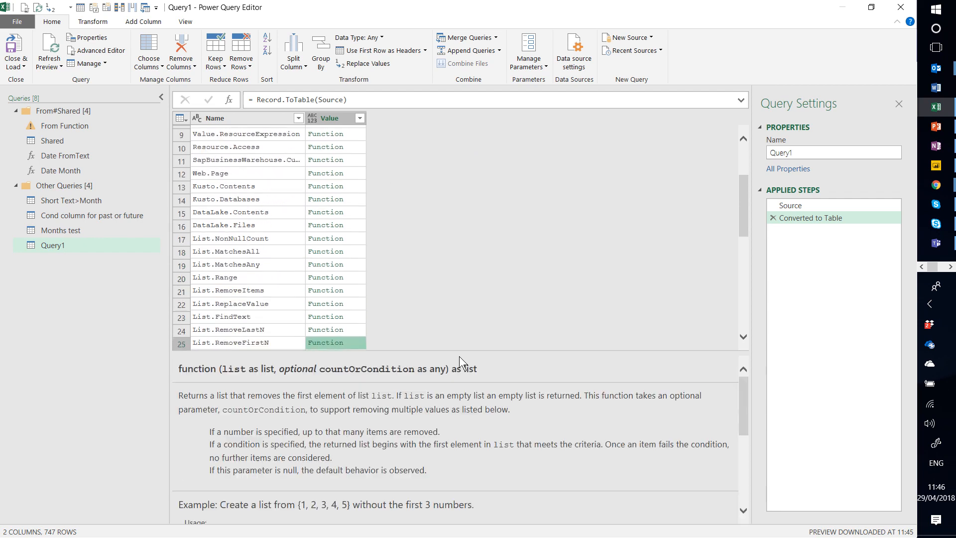
{"action": "scroll", "coordinate": [254, 330], "scroll_direction": "down", "scroll_amount": 8}
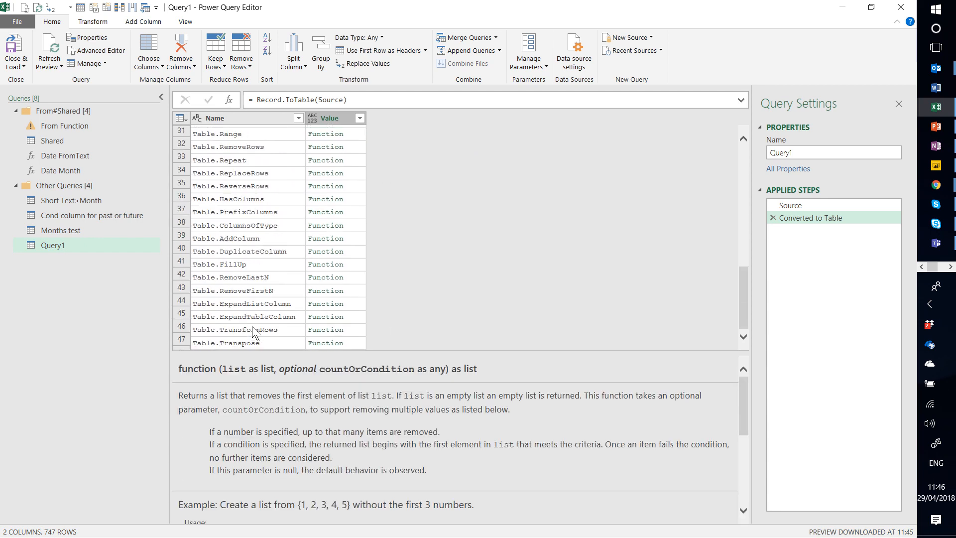
Examine the descriptions of the Table functions in the list, including Table.ExpandListColumn and Table.DuplicateColumn.
{"action": "left_click", "coordinate": [363, 304]}
{"action": "left_click", "coordinate": [359, 330]}
{"action": "left_click", "coordinate": [357, 343]}
{"action": "left_click", "coordinate": [354, 304]}
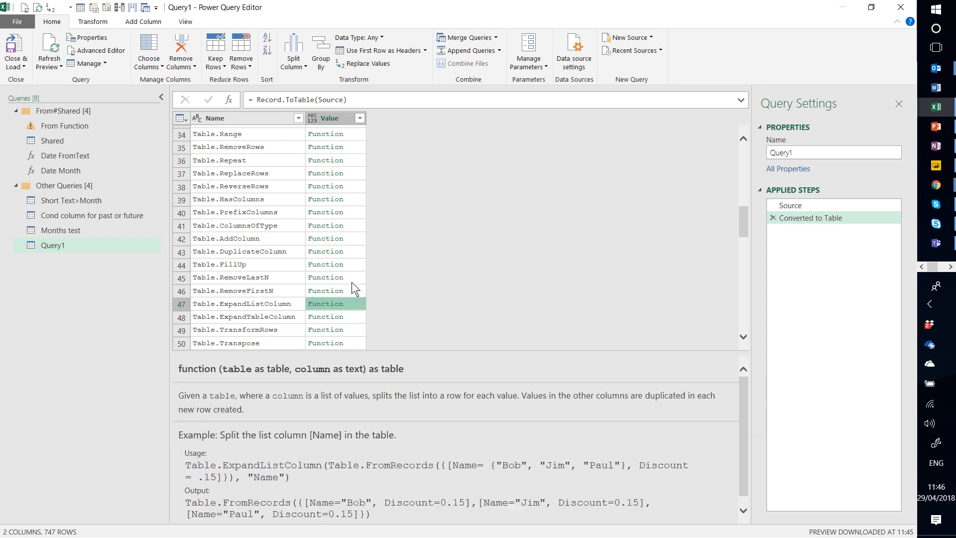
{"action": "left_click", "coordinate": [350, 248]}
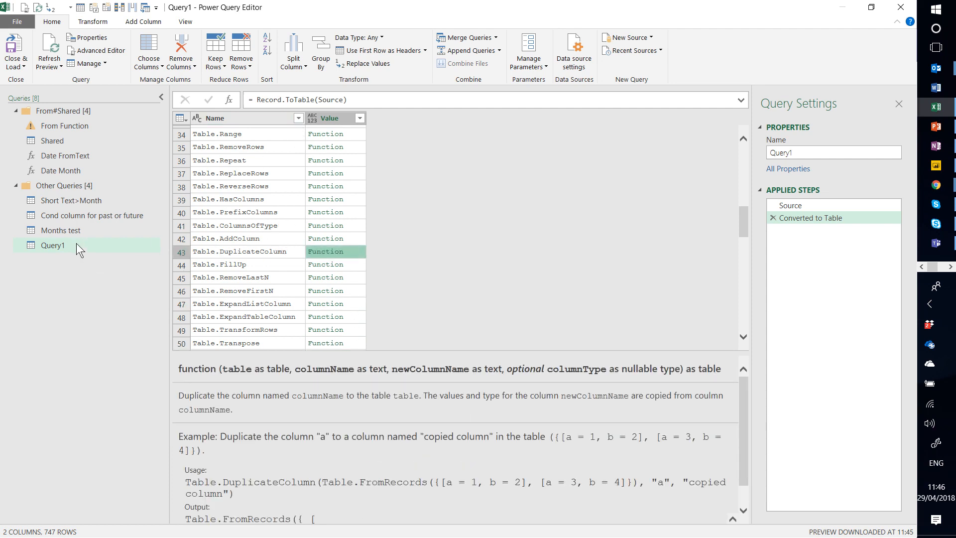
Rename the Query1 query as "All functions" and reselect it in the query list.
{"action": "left_click", "coordinate": [820, 147]}
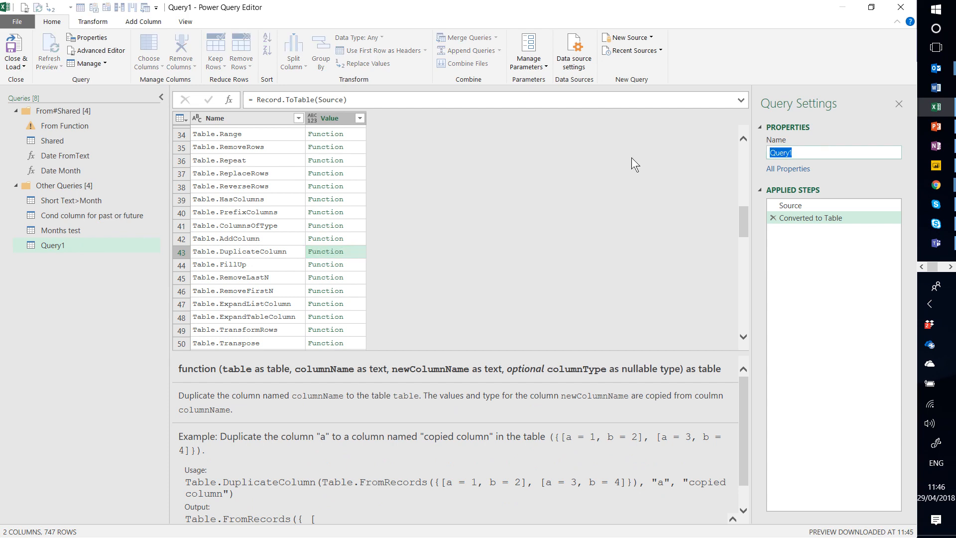
{"action": "type", "text": "All functyio"}
{"action": "key", "text": "BackSpace"}
{"action": "key", "text": "BackSpace"}
{"action": "key", "text": "BackSpace"}
{"action": "type", "text": "ions"}
{"action": "key", "text": "Return"}
{"action": "left_click", "coordinate": [96, 248]}
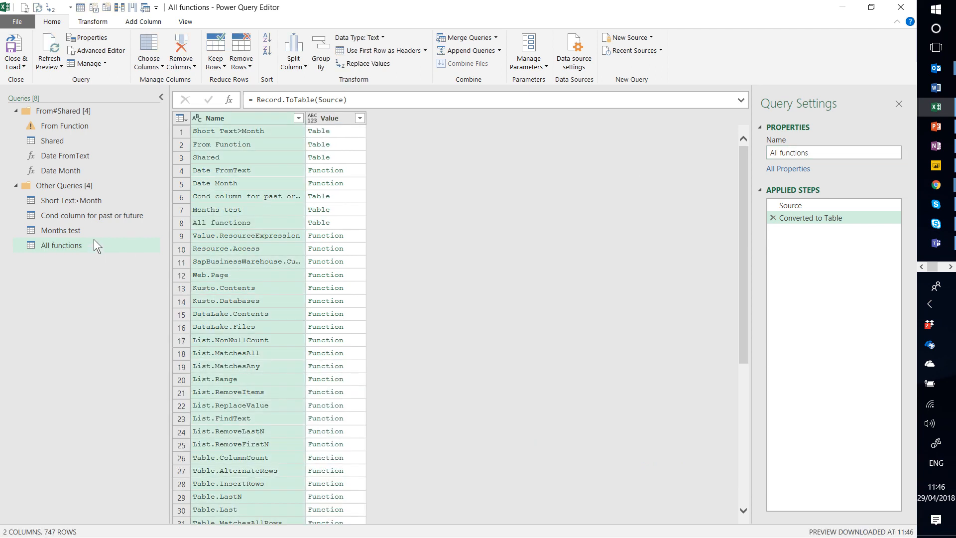
Open the Months test query and review the full month names in its Long column.
{"action": "left_click", "coordinate": [94, 231]}
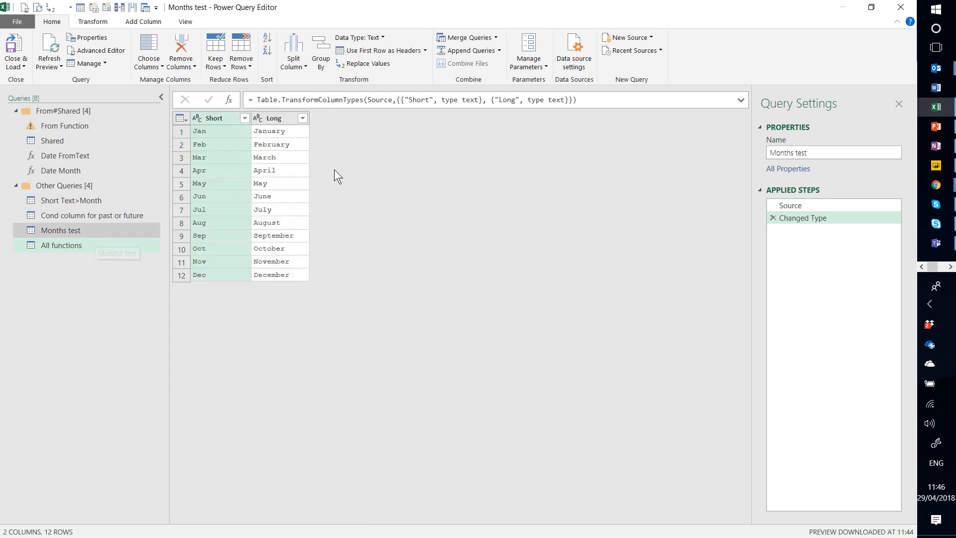
{"action": "left_click", "coordinate": [278, 120]}
{"action": "left_click", "coordinate": [288, 168]}
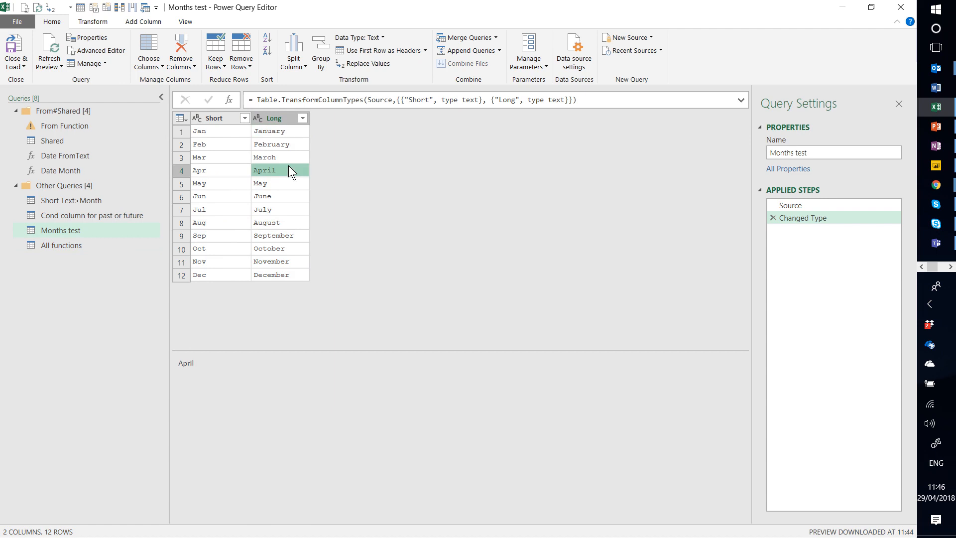
{"action": "left_click", "coordinate": [301, 248]}
{"action": "left_click", "coordinate": [261, 275]}
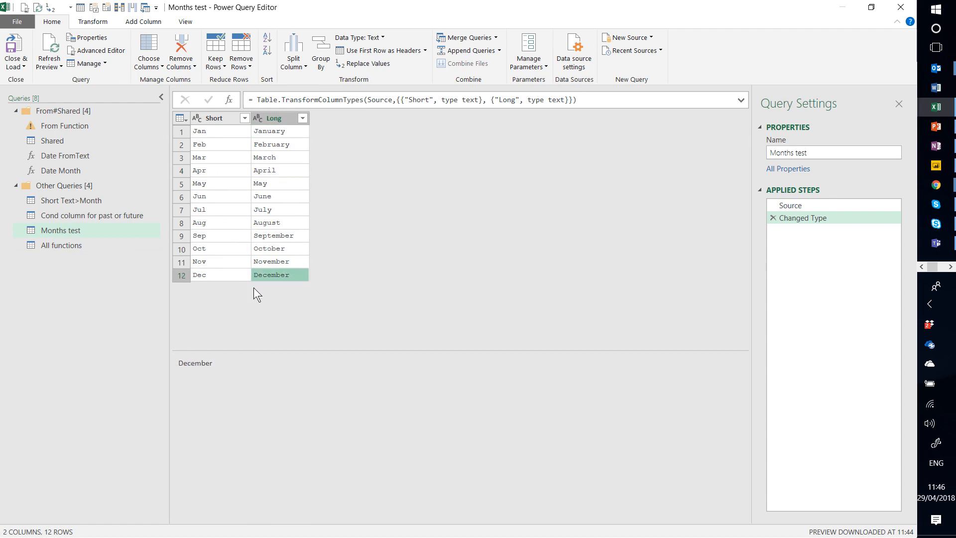
In the All functions query, search the Name column filter for "date" and keep only the Date FromText row.
{"action": "left_click", "coordinate": [72, 246]}
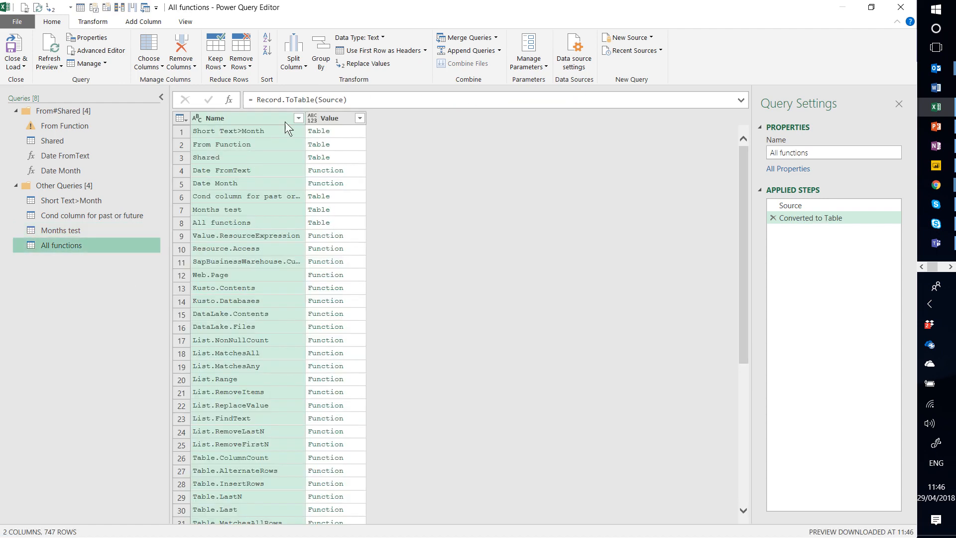
{"action": "left_click", "coordinate": [298, 118]}
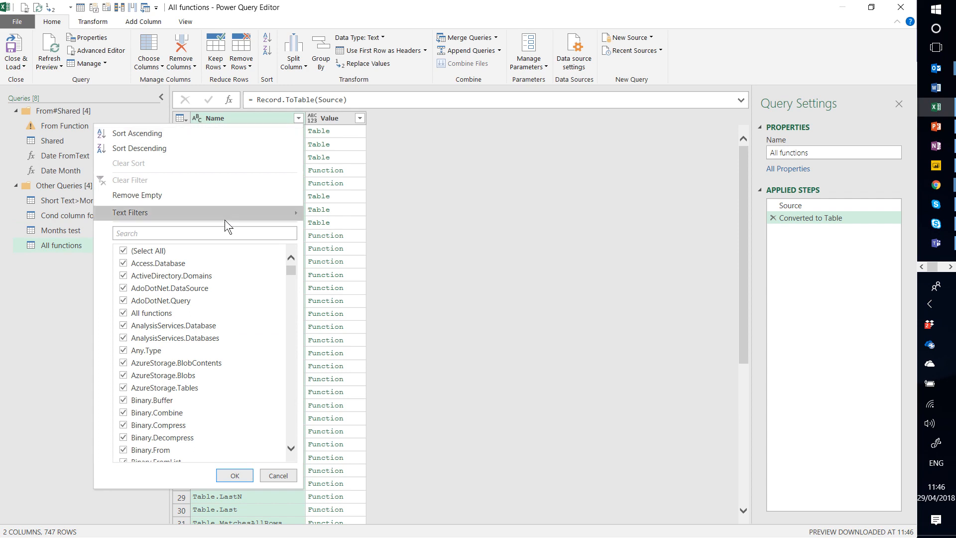
{"action": "left_click", "coordinate": [215, 233]}
{"action": "type", "text": "date"}
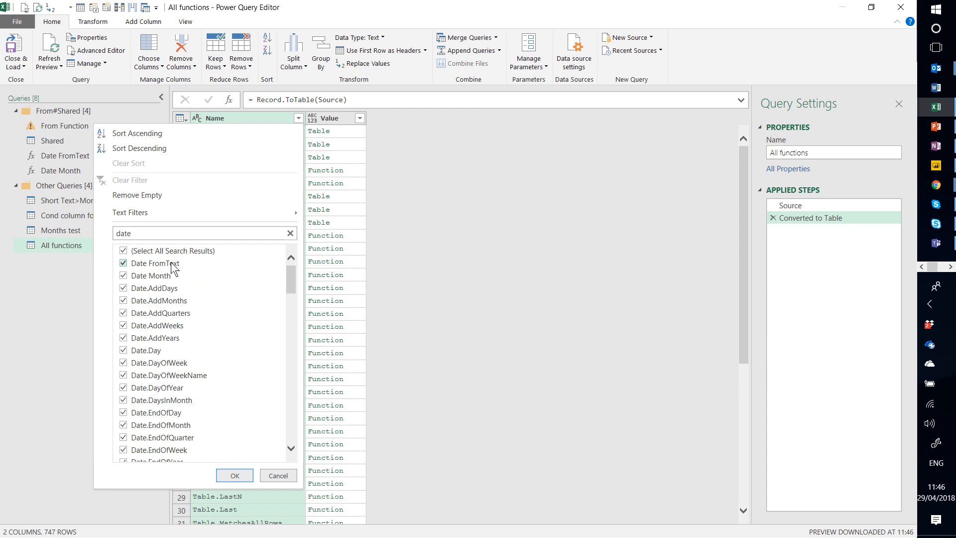
{"action": "left_click", "coordinate": [172, 255]}
{"action": "left_click", "coordinate": [172, 263]}
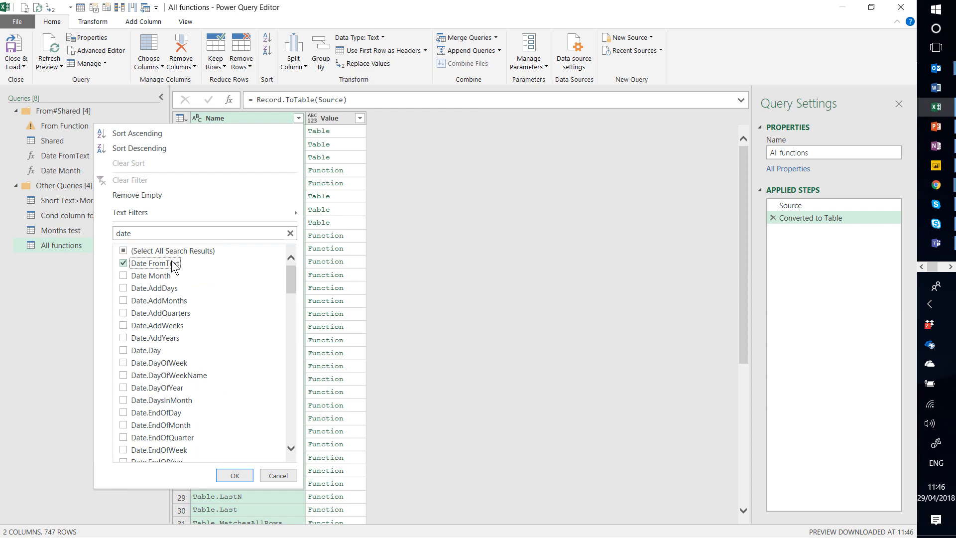
{"action": "left_click", "coordinate": [248, 475]}
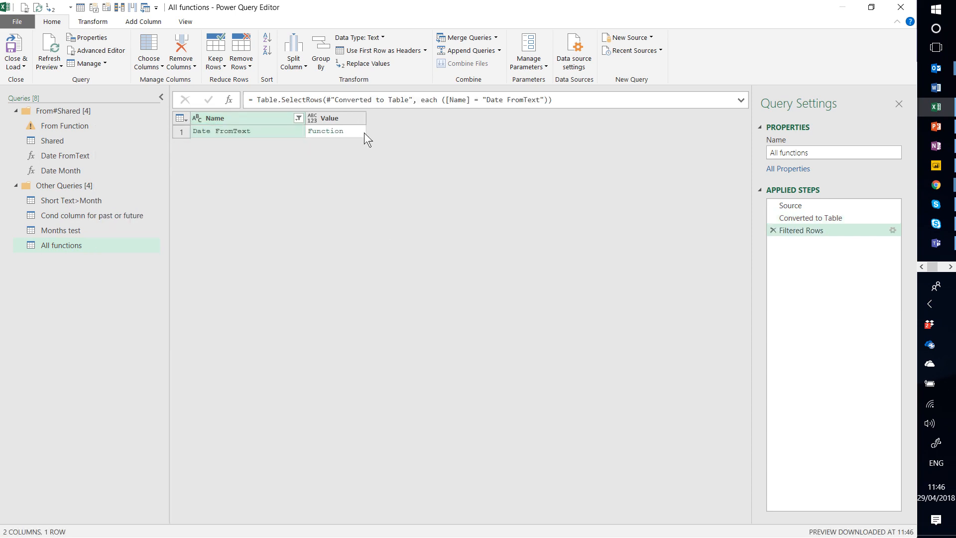
Examine the description, syntax and usage example of the Date FromText function.
{"action": "left_click", "coordinate": [362, 133]}
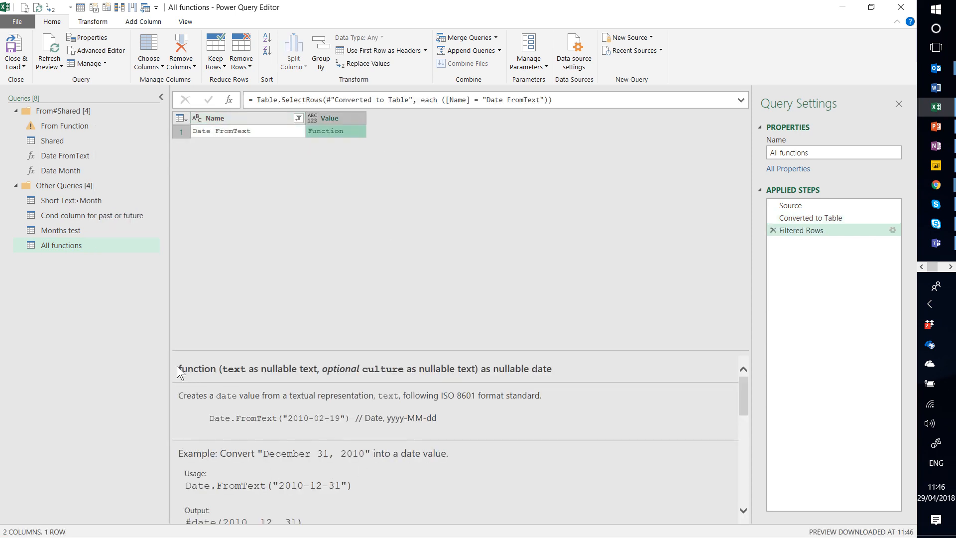
{"action": "scroll", "coordinate": [326, 477], "scroll_direction": "down", "scroll_amount": 5}
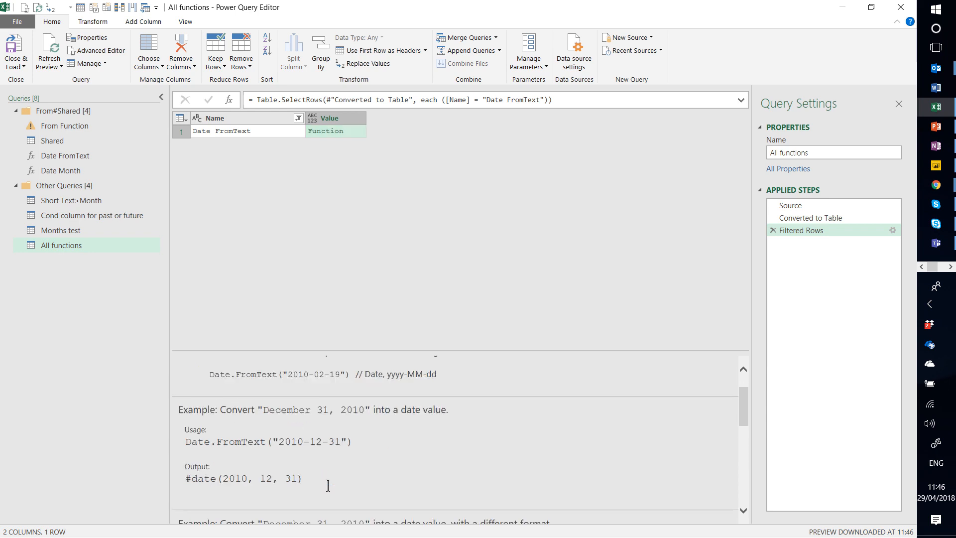
{"action": "scroll", "coordinate": [327, 485], "scroll_direction": "up", "scroll_amount": 5}
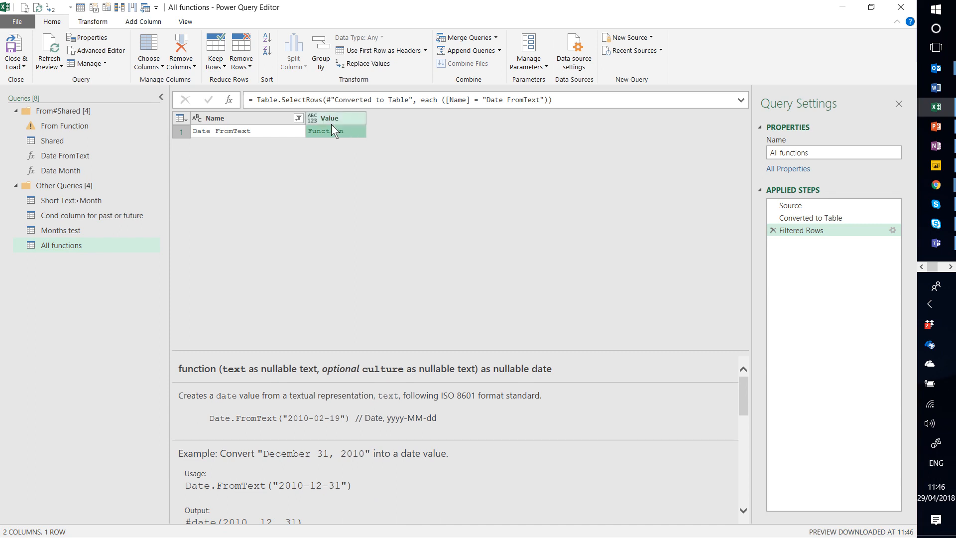
Add the Date FromText function value as a new query and open it to review its optional text and culture parameters.
{"action": "right_click", "coordinate": [356, 131]}
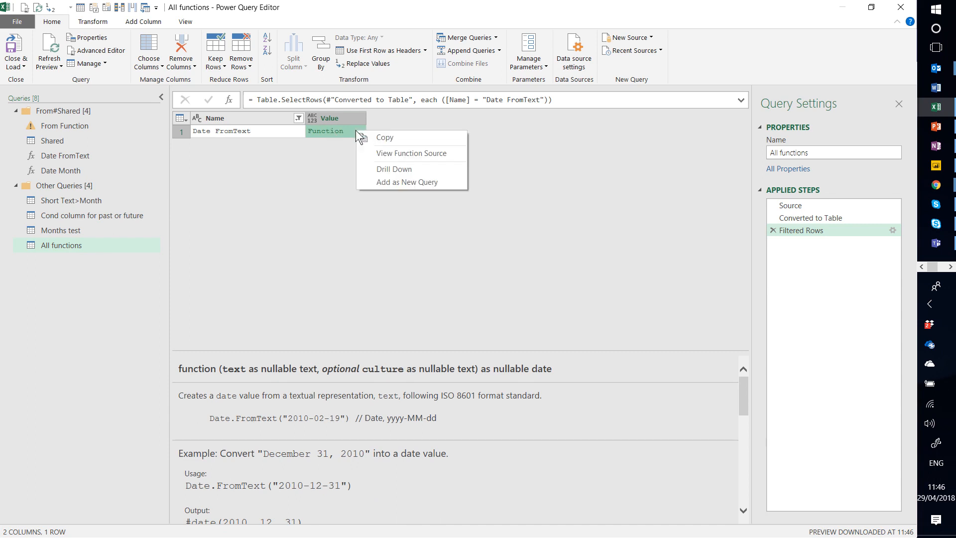
{"action": "left_click", "coordinate": [393, 181]}
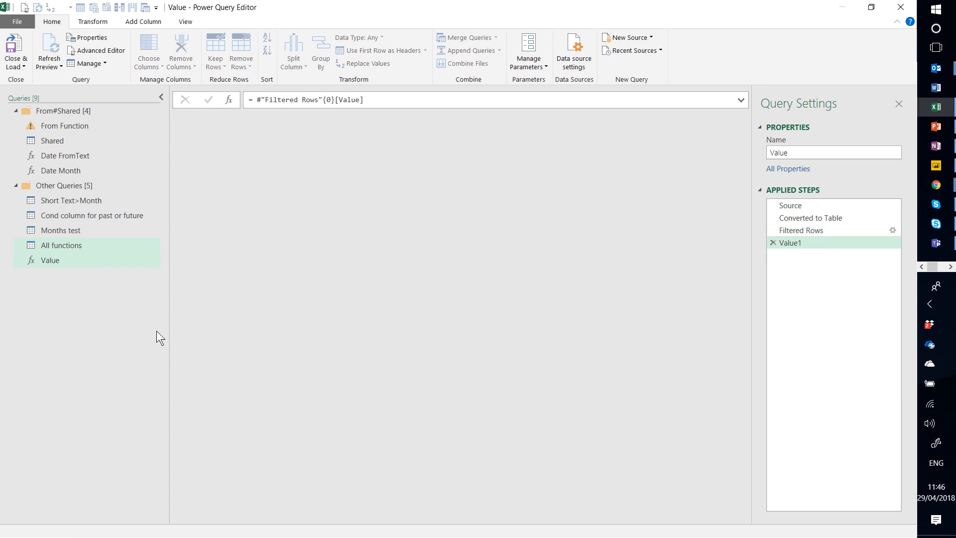
{"action": "left_click", "coordinate": [76, 256]}
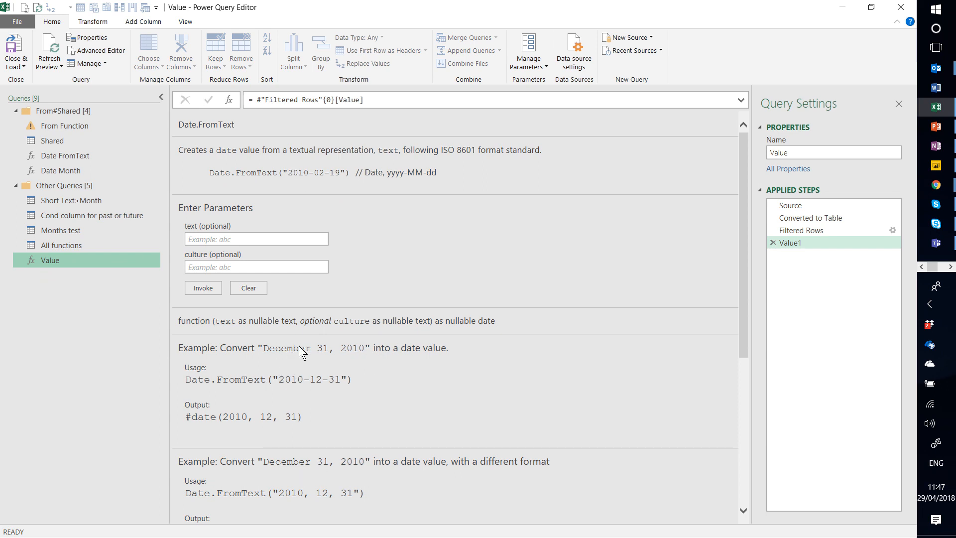
{"action": "left_click", "coordinate": [239, 265]}
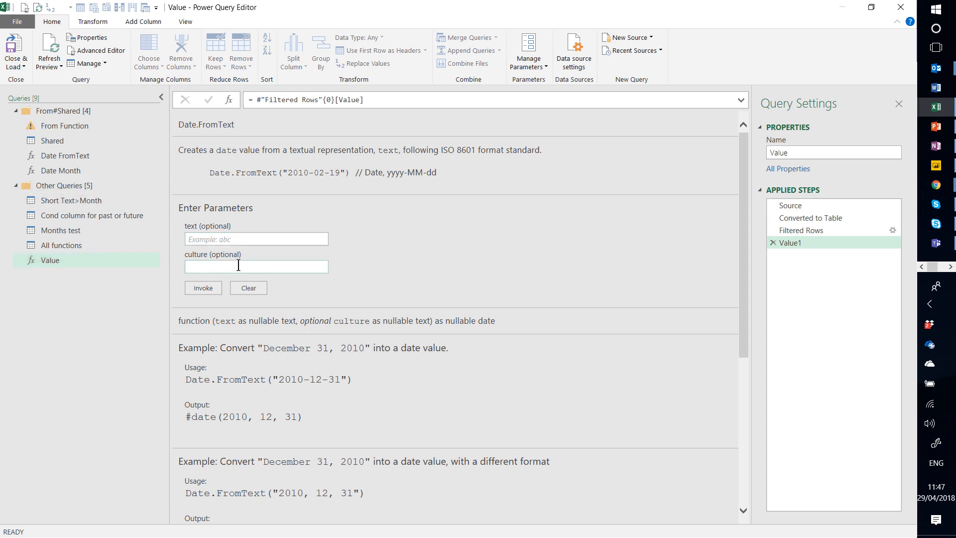
Rename the new Value function query as "Date from text".
{"action": "left_click", "coordinate": [64, 260]}
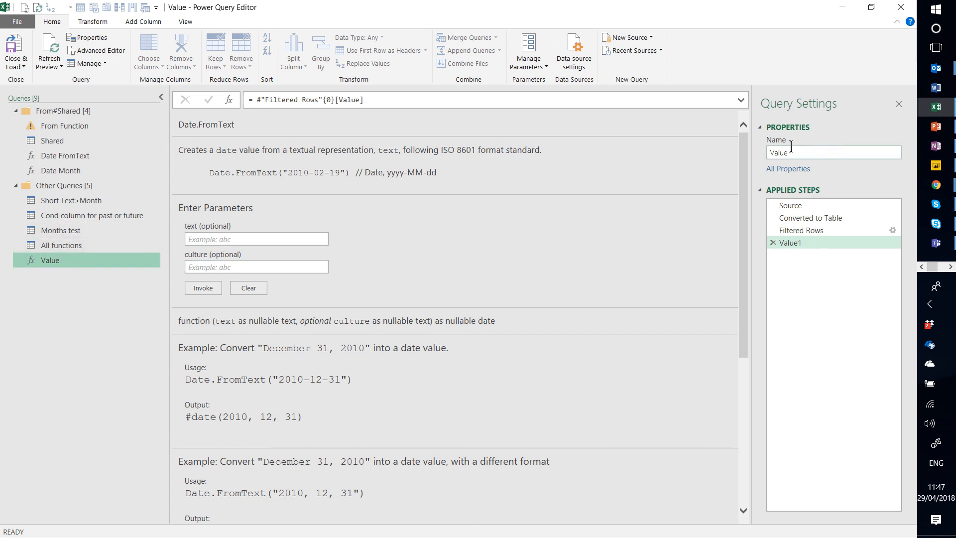
{"action": "left_click", "coordinate": [833, 152]}
{"action": "type", "text": "Dat"}
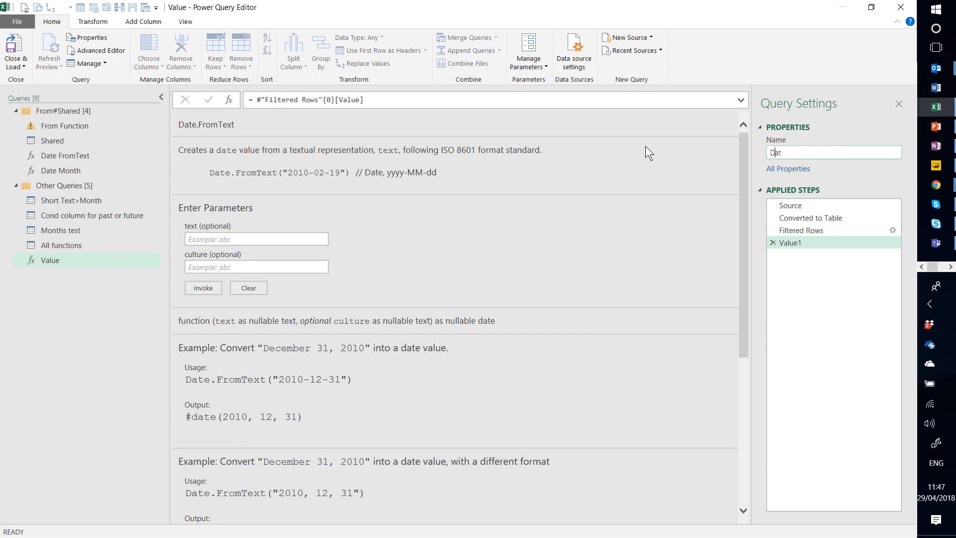
{"action": "type", "text": "e from text"}
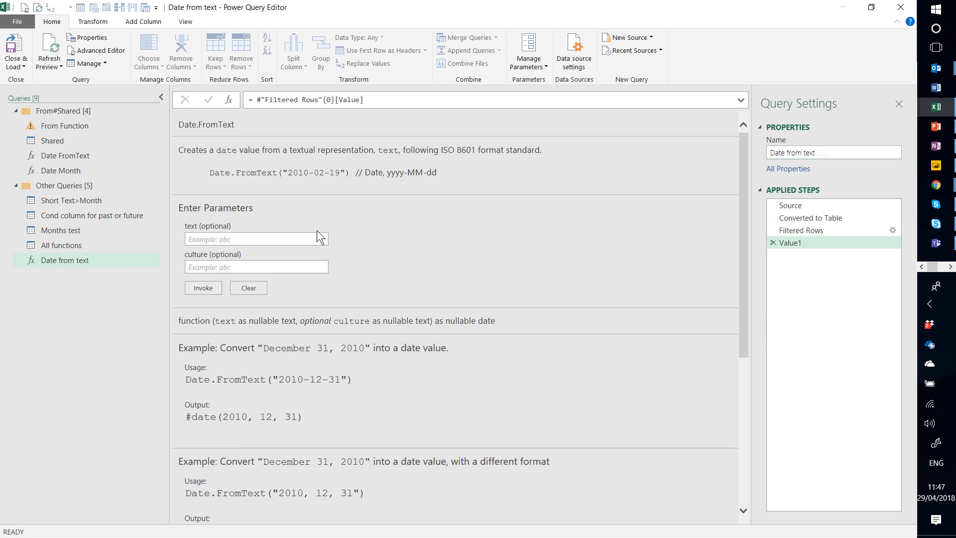
Add a custom column named "Full date here" to the Months test query with the formula "1 "&[Long]&" 2018".
{"action": "left_click", "coordinate": [78, 229]}
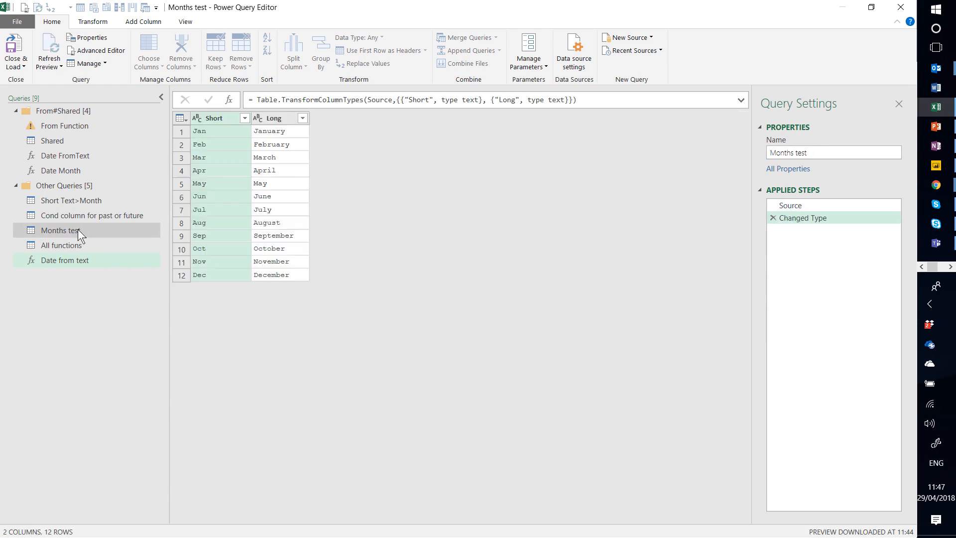
{"action": "left_click", "coordinate": [281, 119]}
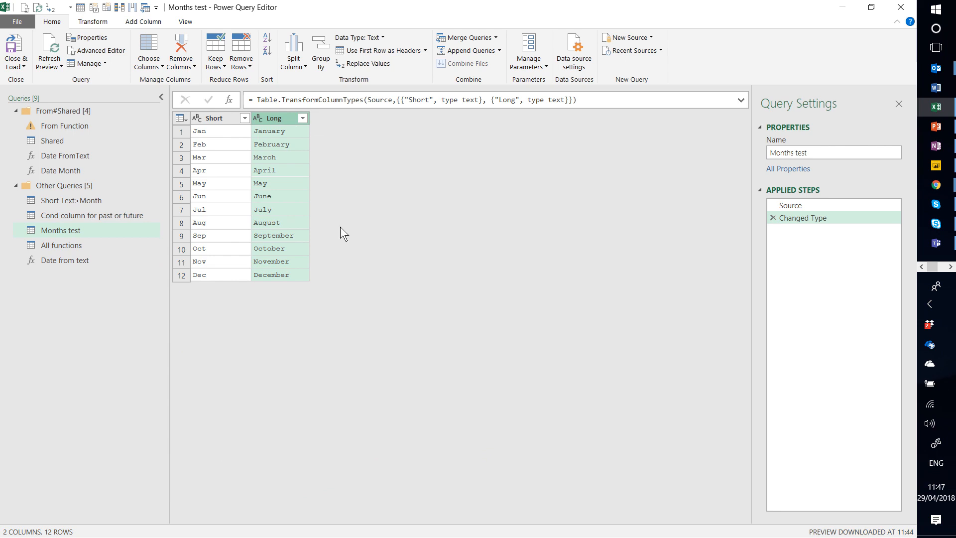
{"action": "left_click", "coordinate": [149, 24]}
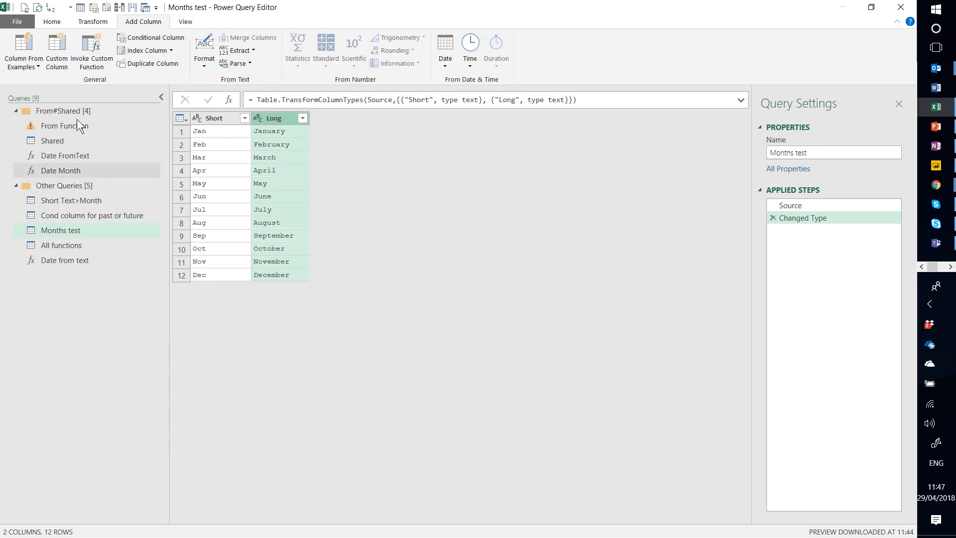
{"action": "left_click", "coordinate": [62, 55]}
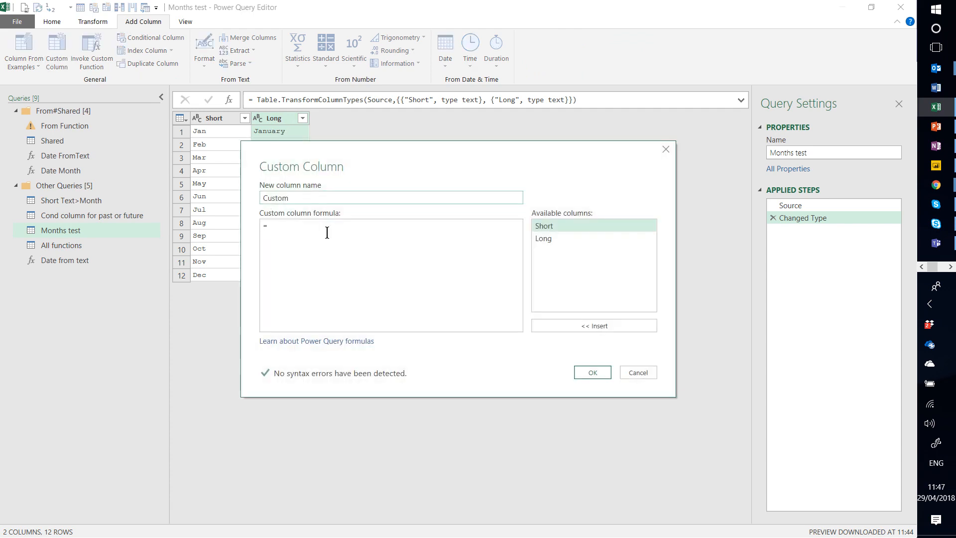
{"action": "key", "text": "shift+Tab"}
{"action": "type", "text": "Full date here"}
{"action": "left_click", "coordinate": [302, 242]}
{"action": "type", "text": "\"1 \"&"}
{"action": "double_click", "coordinate": [565, 237]}
{"action": "type", "text": "\""}
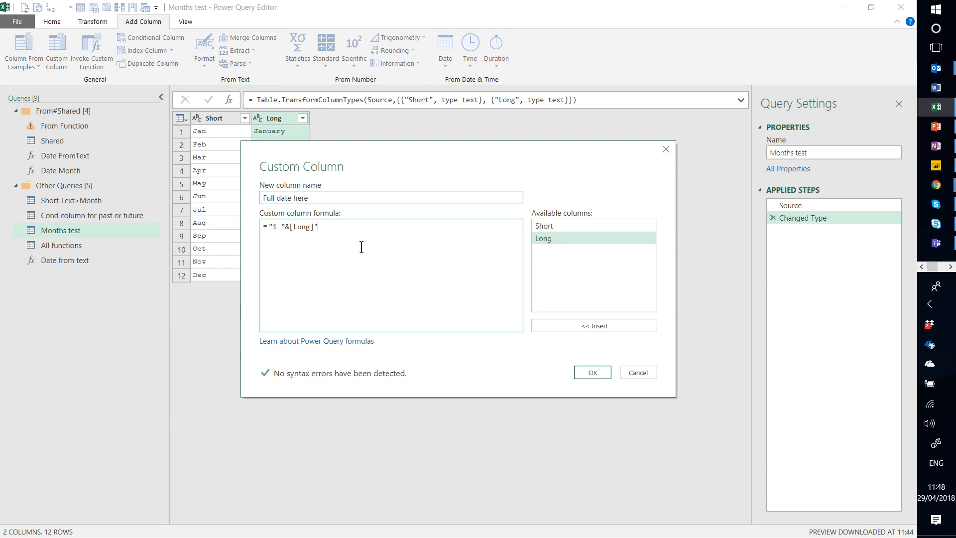
{"action": "key", "text": "BackSpace"}
{"action": "type", "text": "&\" 2018\""}
{"action": "left_click", "coordinate": [596, 371]}
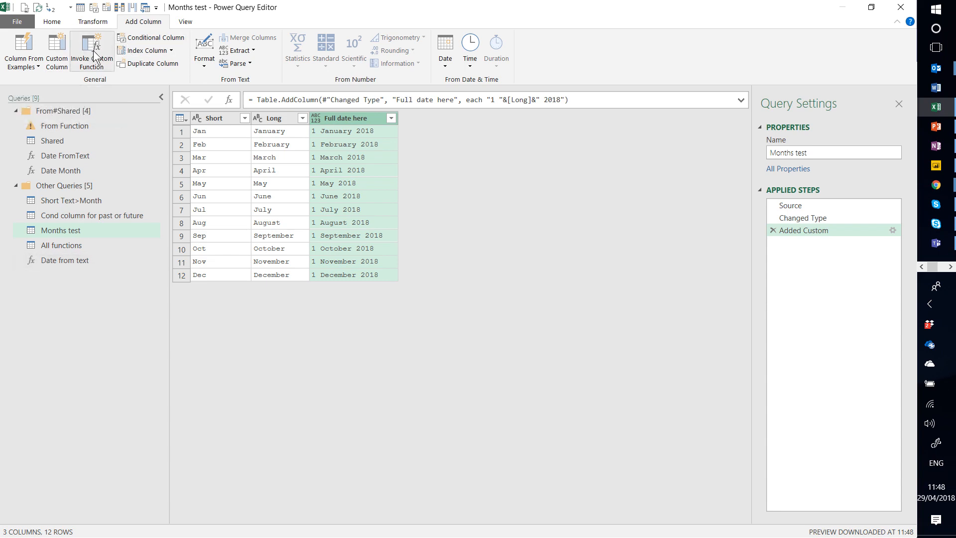
Rename the Date from text function query as "Date from text new".
{"action": "left_click", "coordinate": [71, 259]}
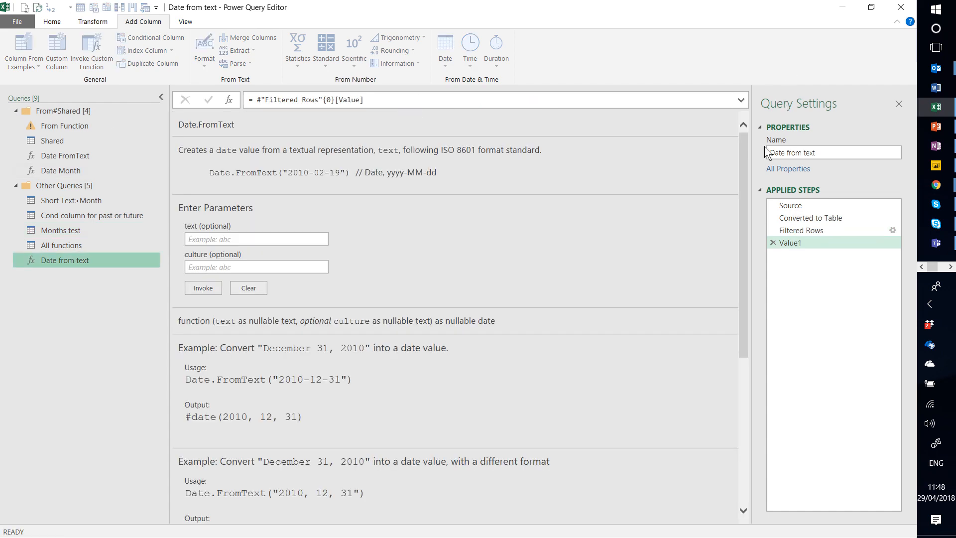
{"action": "left_click", "coordinate": [826, 153]}
{"action": "type", "text": "new"}
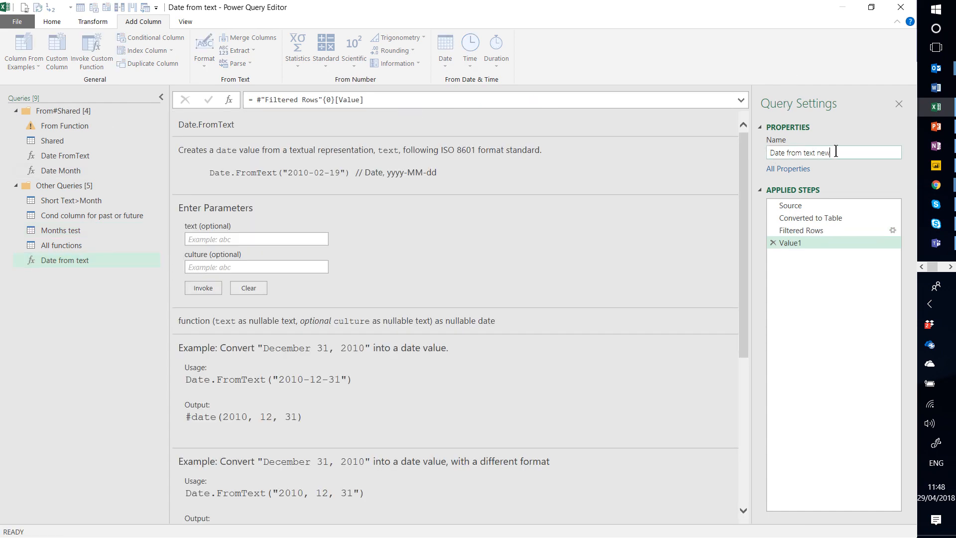
{"action": "key", "text": "Return"}
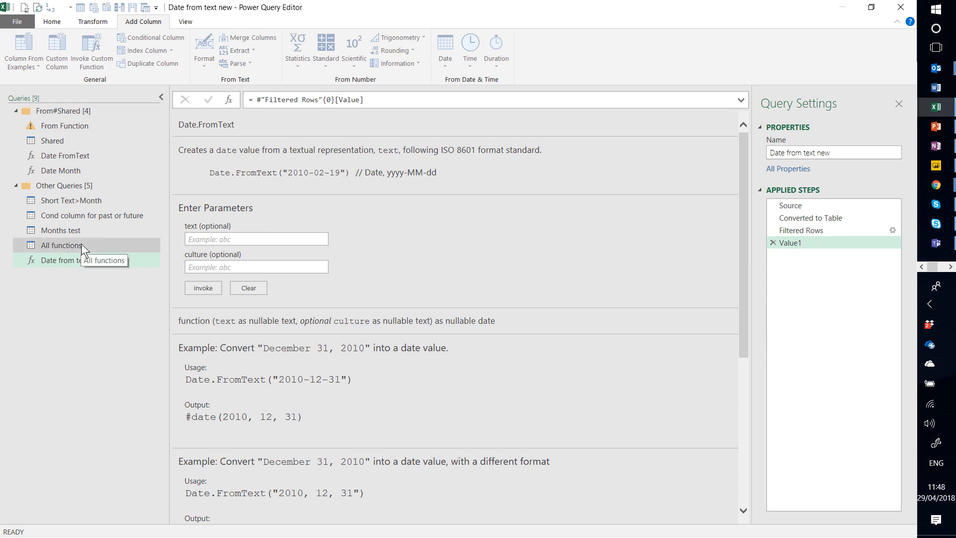
Start invoking a custom function on the Months test query, naming the new column "Convert to date" and choosing the Date from text new function.
{"action": "left_click", "coordinate": [93, 238]}
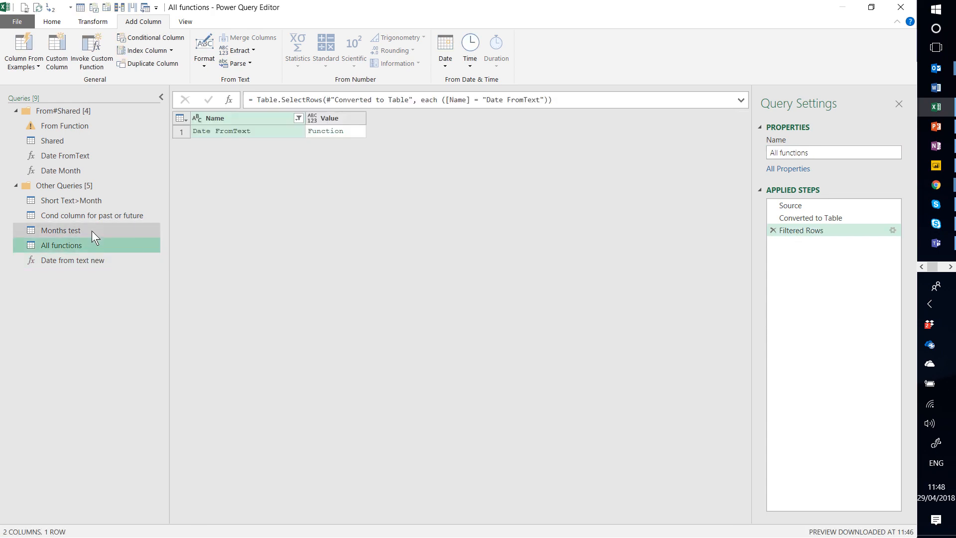
{"action": "left_click", "coordinate": [92, 231]}
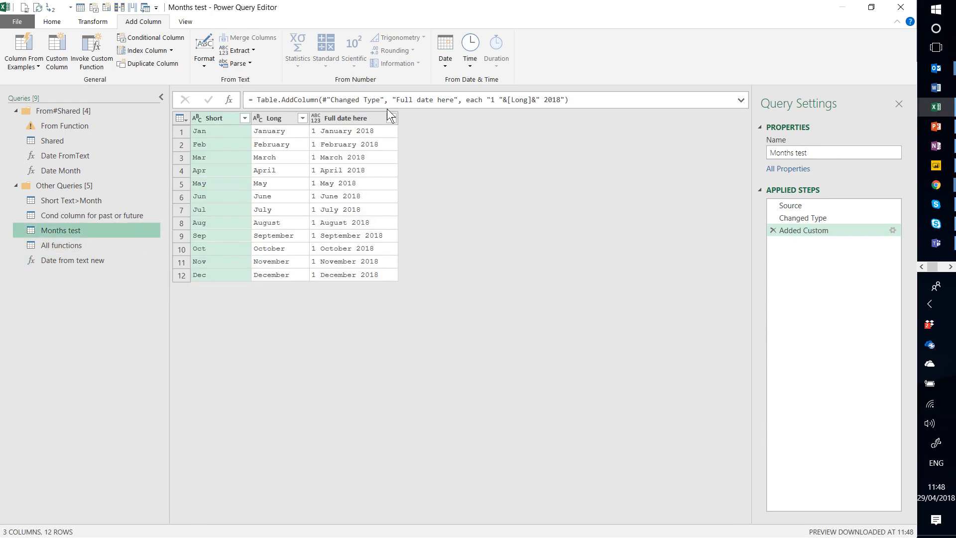
{"action": "left_click", "coordinate": [354, 117]}
{"action": "left_click", "coordinate": [96, 58]}
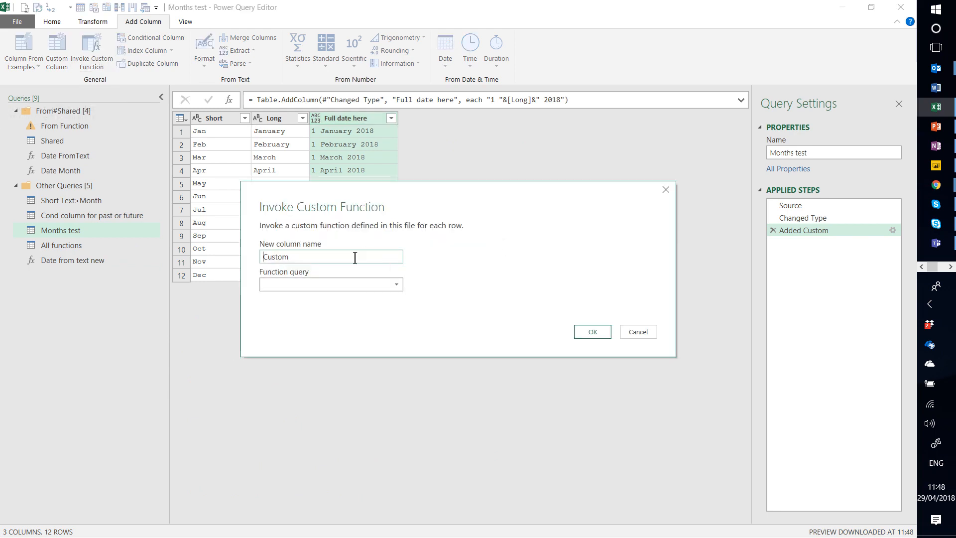
{"action": "double_click", "coordinate": [355, 257]}
{"action": "type", "text": "Convert to day"}
{"action": "key", "text": "BackSpace"}
{"action": "type", "text": "te"}
{"action": "left_click", "coordinate": [384, 286]}
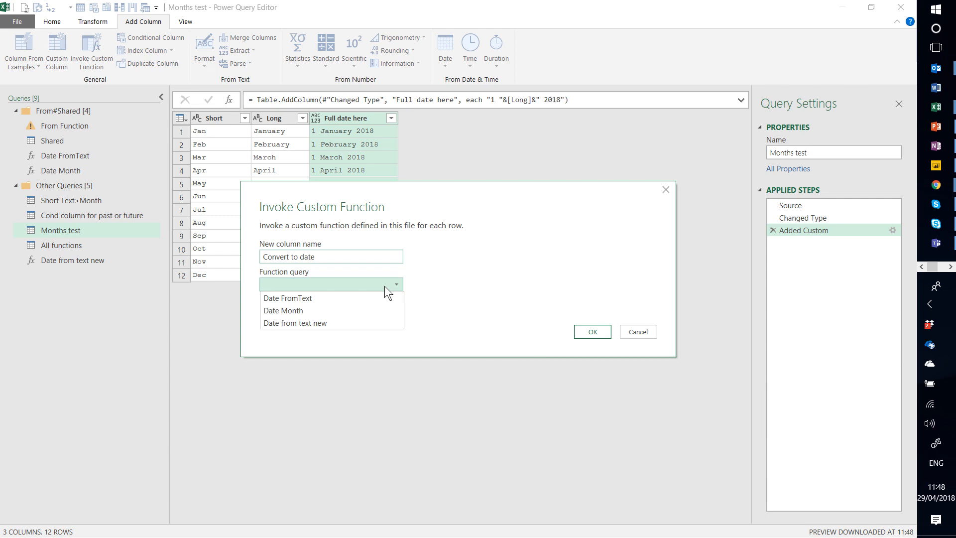
{"action": "left_click", "coordinate": [340, 323]}
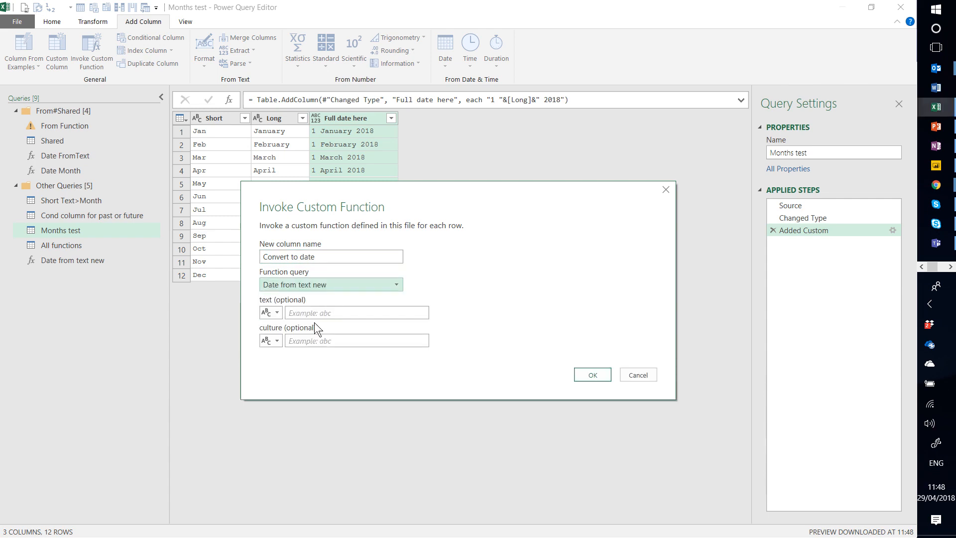
Supply the function's text parameter from the Full date here column, leave culture empty, and create the column.
{"action": "left_click", "coordinate": [272, 312]}
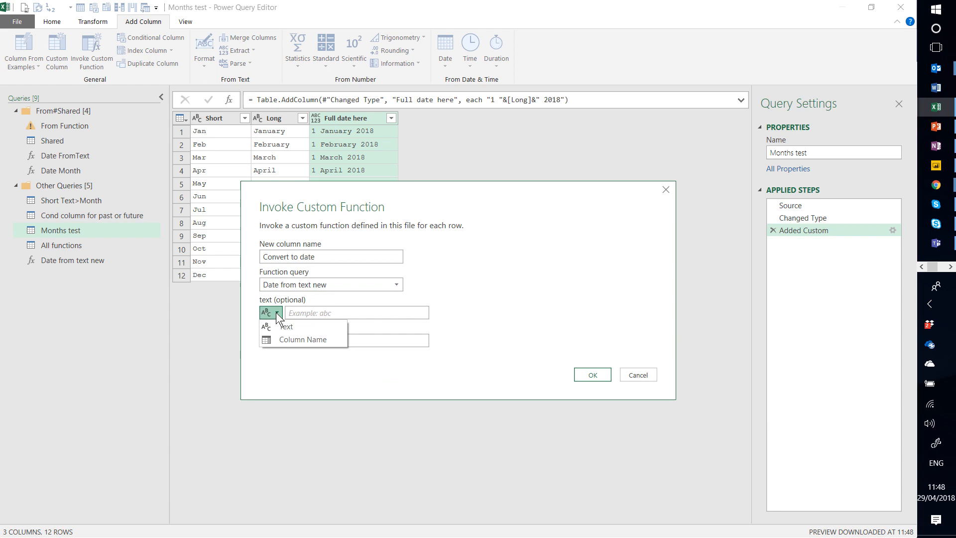
{"action": "left_click", "coordinate": [282, 339]}
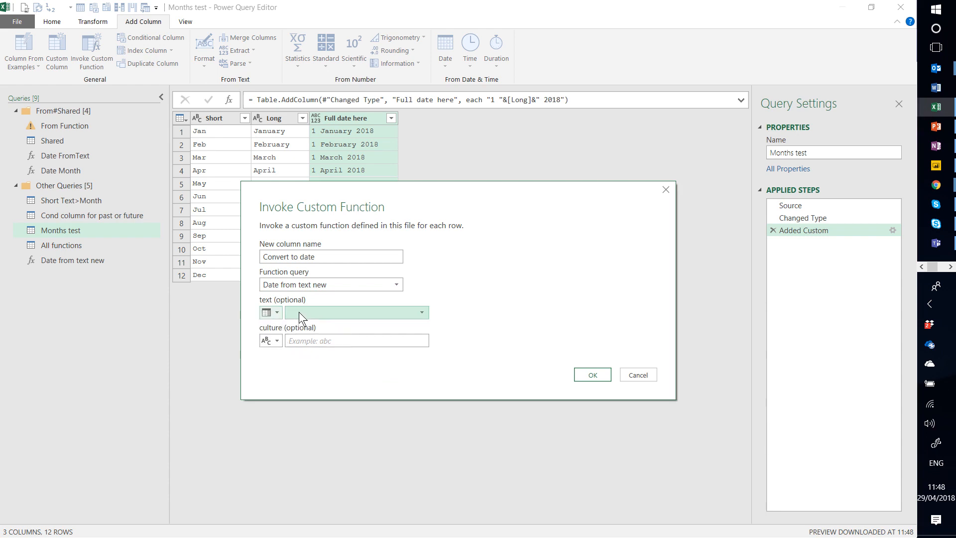
{"action": "left_click", "coordinate": [312, 310]}
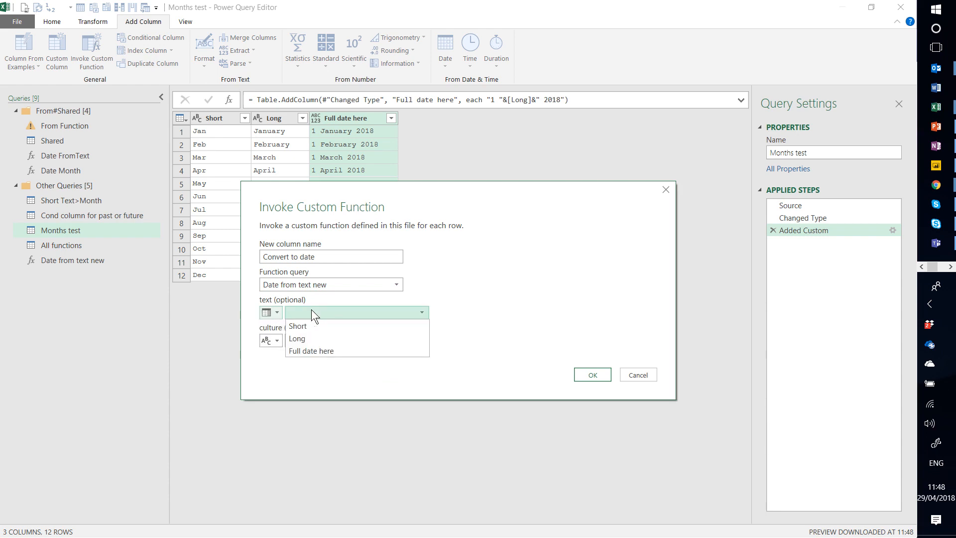
{"action": "left_click", "coordinate": [336, 350]}
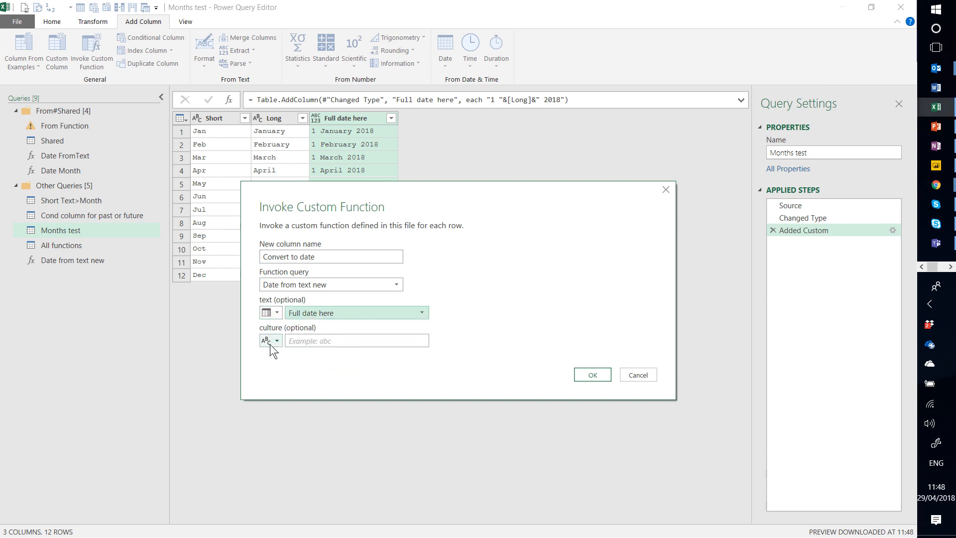
{"action": "left_click", "coordinate": [590, 376]}
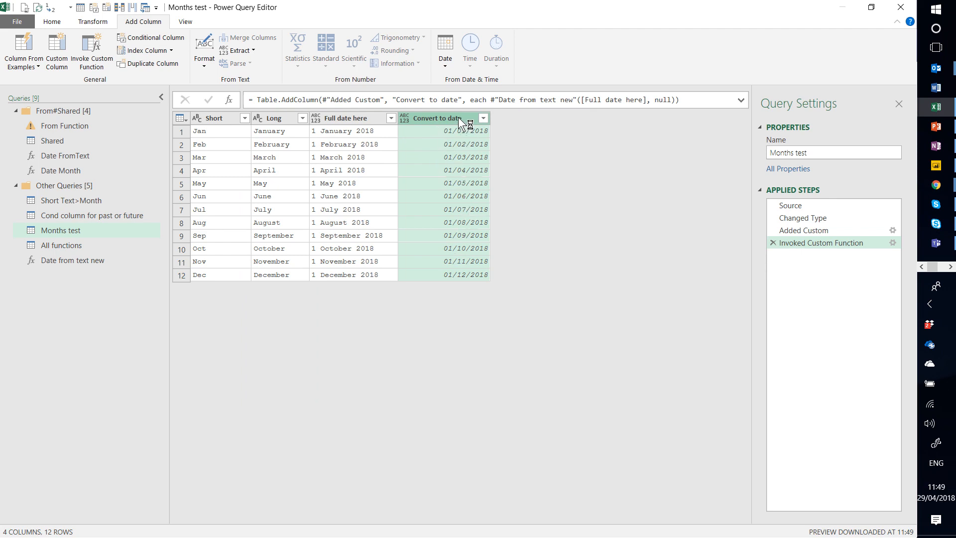
Replace the All functions query's Filtered Rows step with a Name filter for "date" matches, and preview the Date Month function.
{"action": "left_click", "coordinate": [89, 247]}
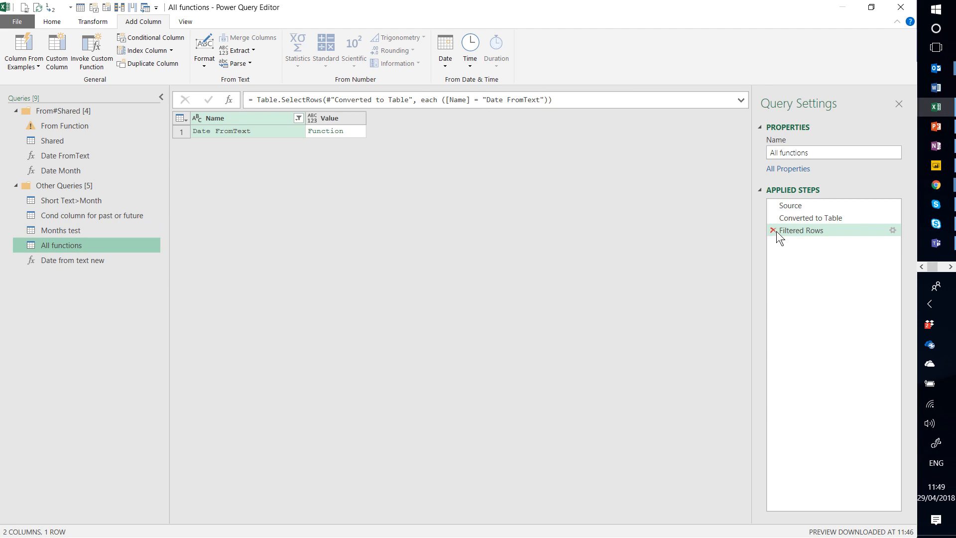
{"action": "left_click", "coordinate": [773, 229]}
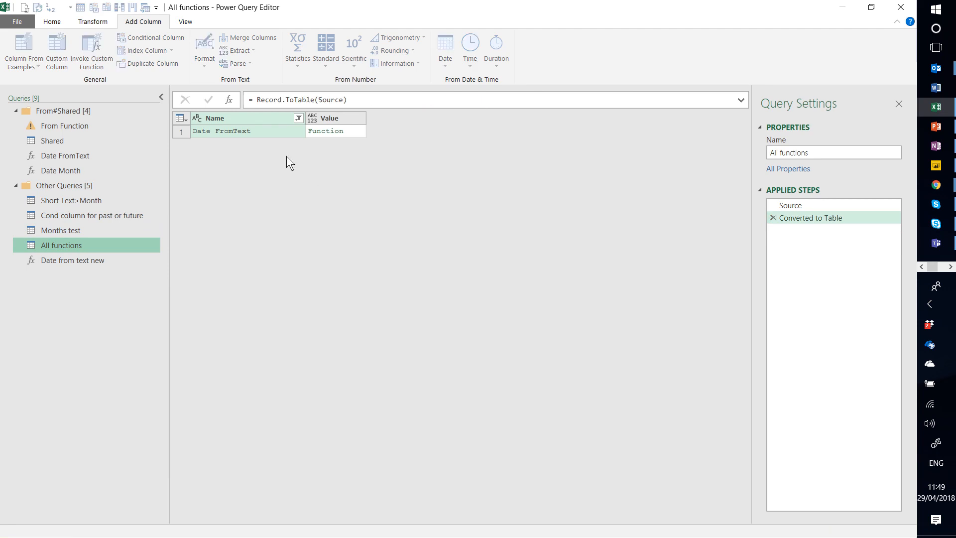
{"action": "left_click", "coordinate": [298, 119]}
{"action": "left_click", "coordinate": [176, 234]}
{"action": "type", "text": "da"}
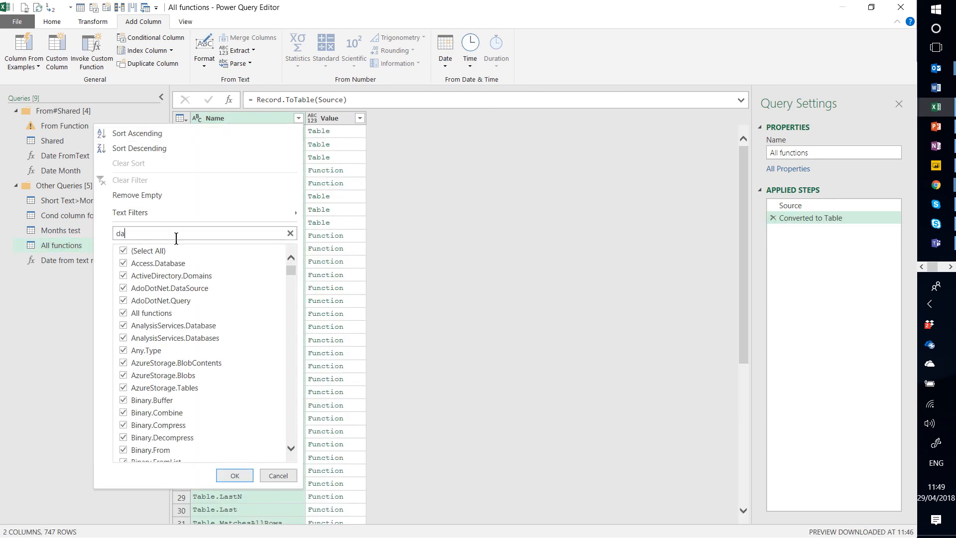
{"action": "type", "text": "te"}
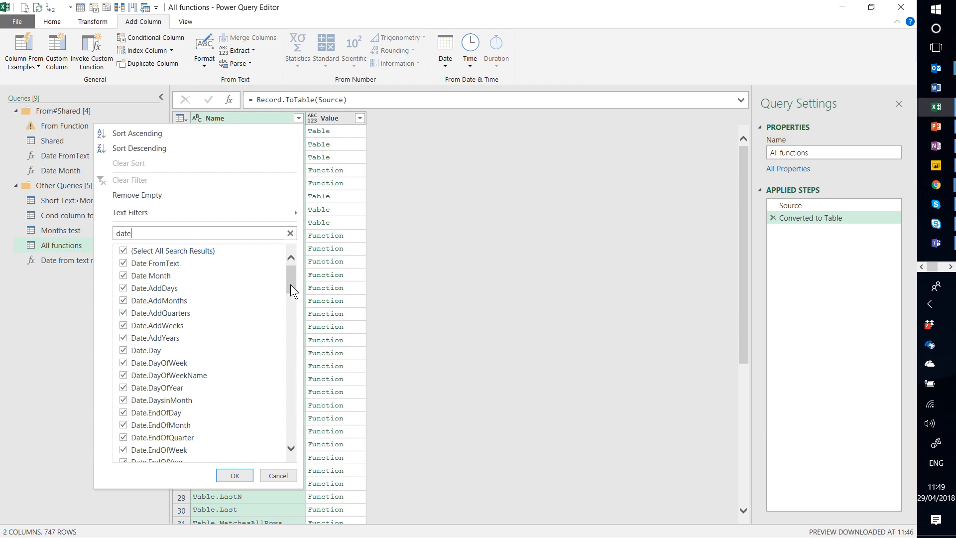
{"action": "left_click_drag", "start_coordinate": [291, 285], "coordinate": [298, 348]}
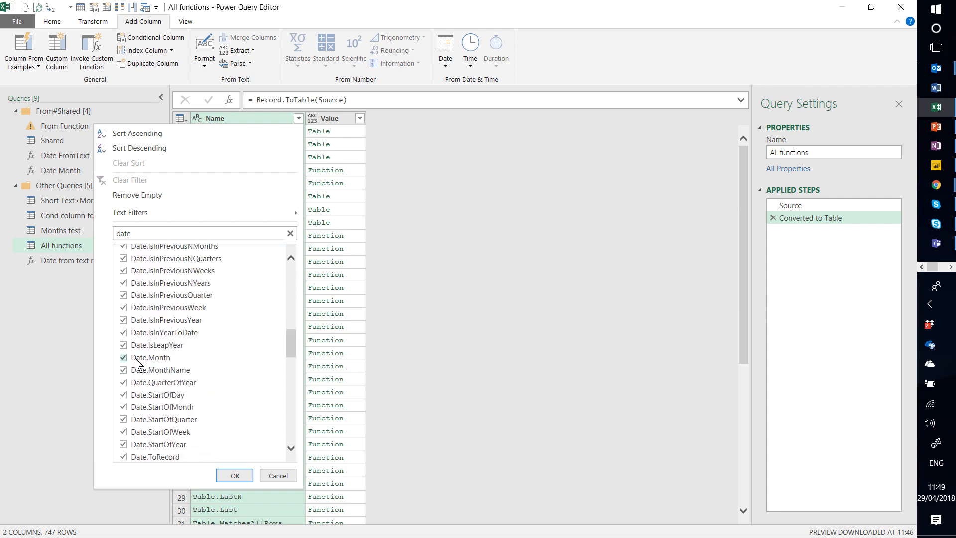
{"action": "left_click", "coordinate": [234, 474]}
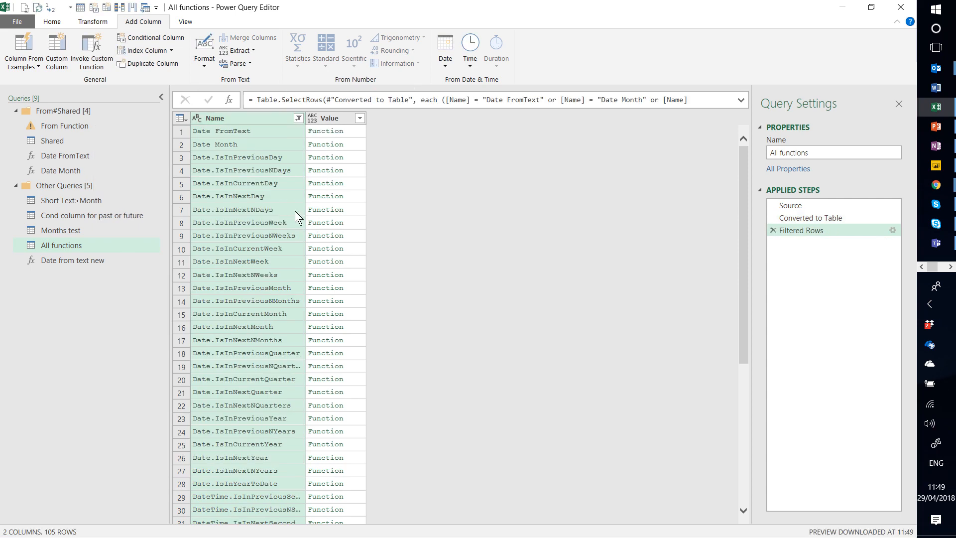
{"action": "left_click", "coordinate": [353, 143]}
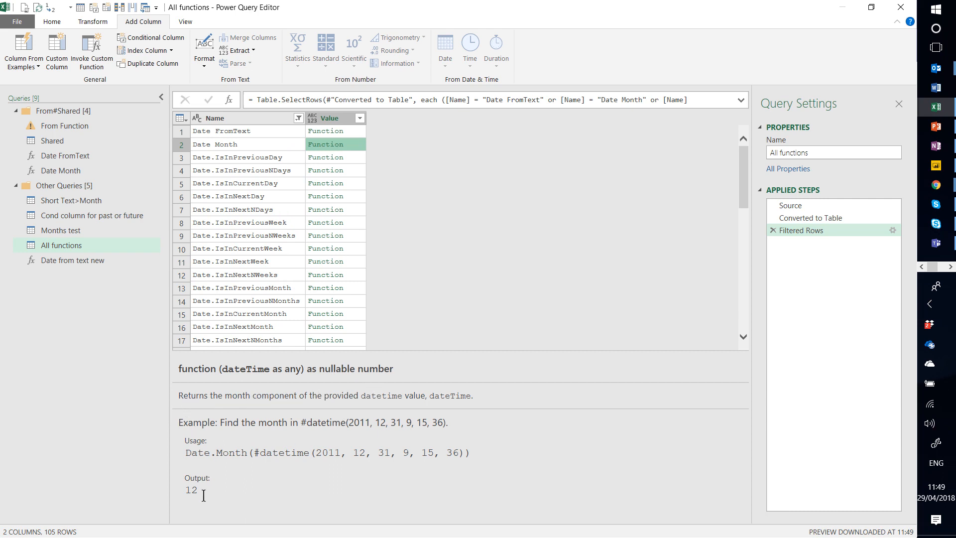
{"action": "left_click", "coordinate": [77, 233]}
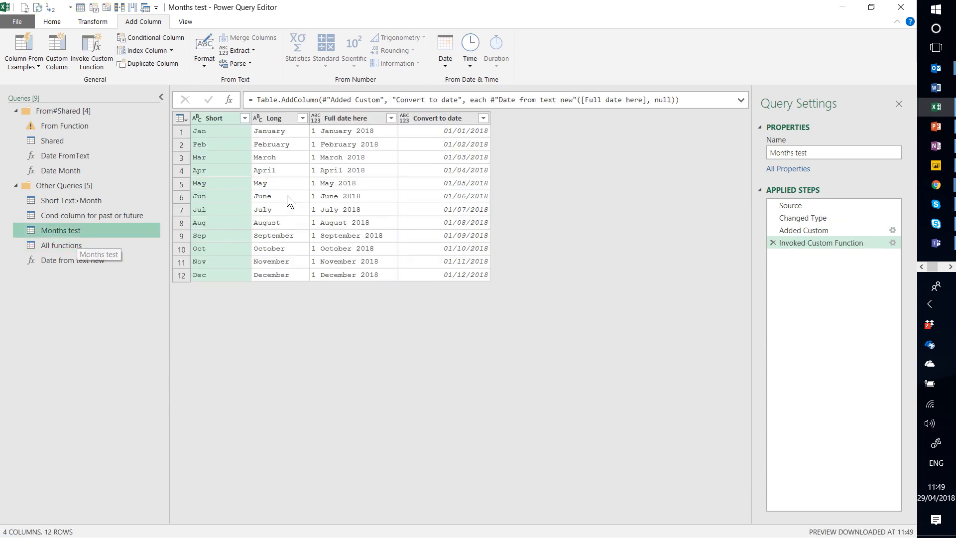
{"action": "left_click", "coordinate": [446, 120]}
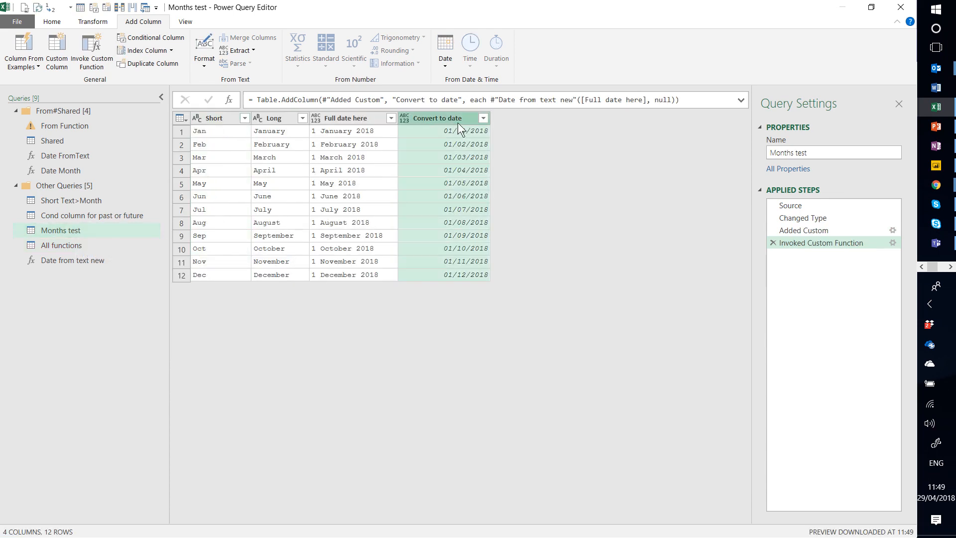
{"action": "left_click", "coordinate": [98, 65]}
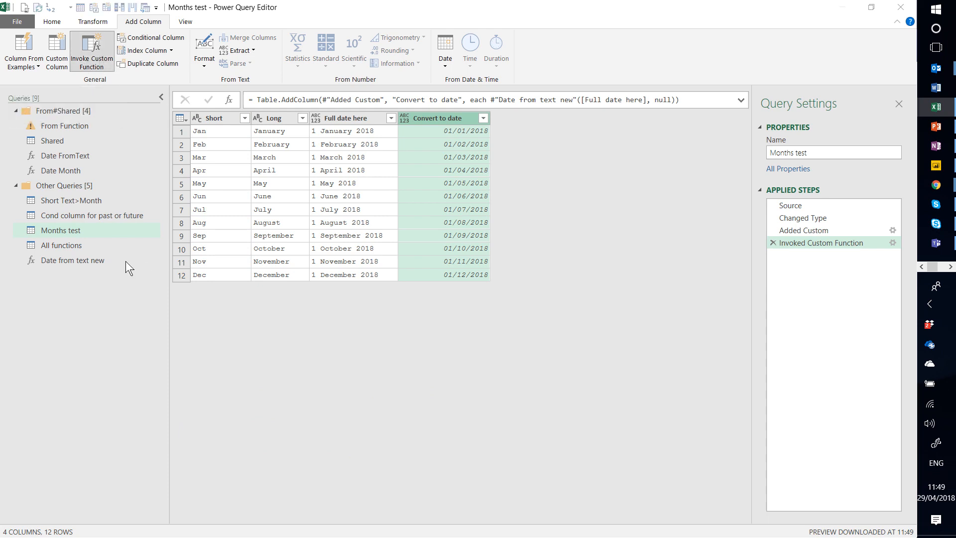
{"action": "left_click", "coordinate": [666, 190]}
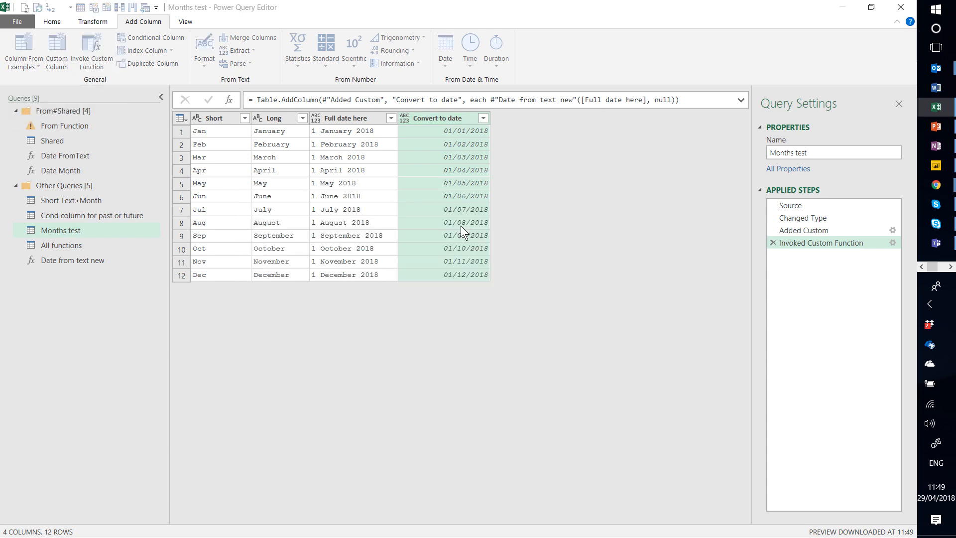
Add the Date Month function value from All functions as a new query and rename it "Month from date".
{"action": "left_click", "coordinate": [88, 247]}
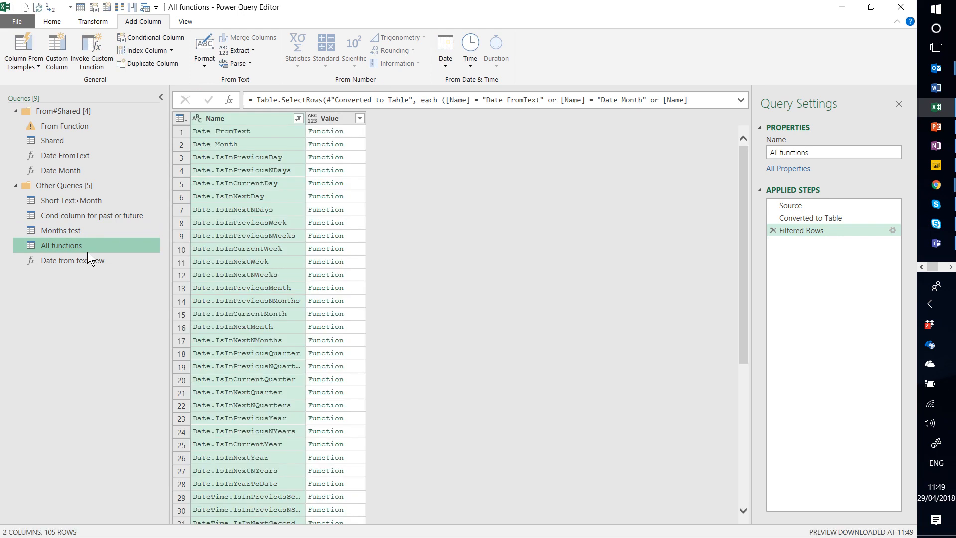
{"action": "left_click", "coordinate": [350, 145]}
{"action": "right_click", "coordinate": [351, 144]}
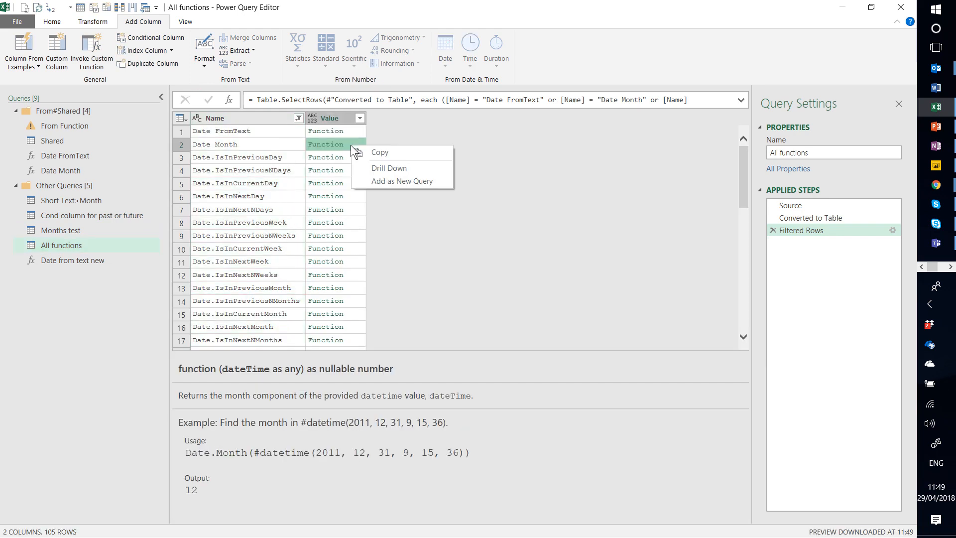
{"action": "left_click", "coordinate": [392, 180]}
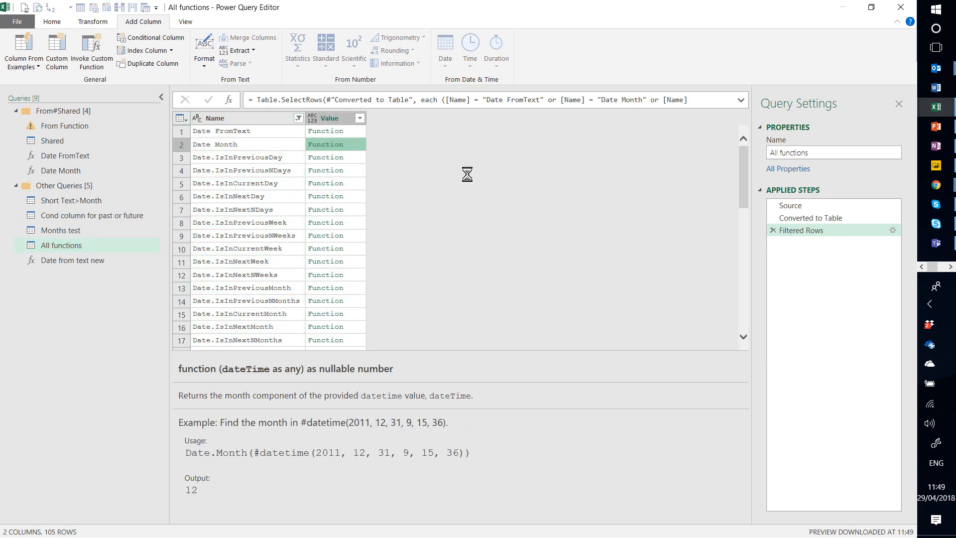
{"action": "double_click", "coordinate": [804, 154]}
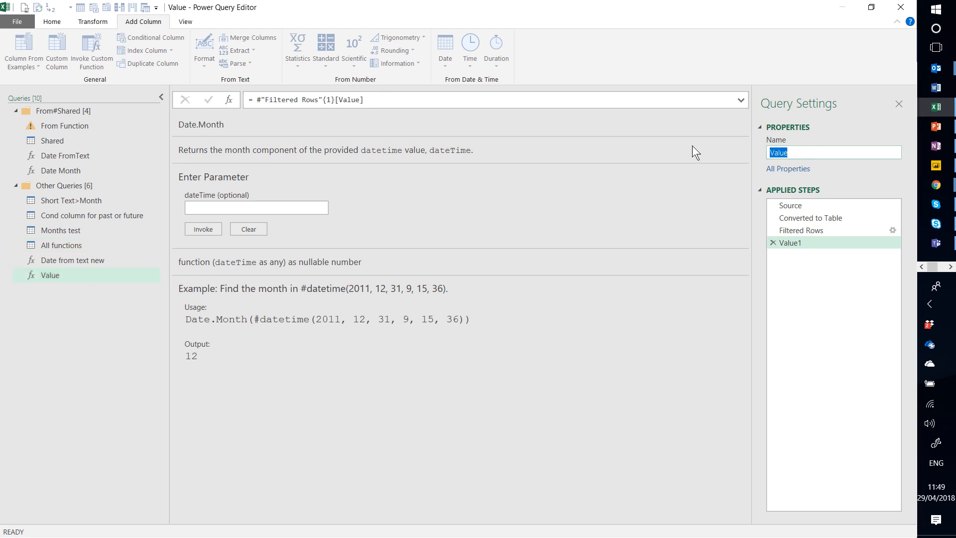
{"action": "type", "text": "Month from date"}
{"action": "key", "text": "Return"}
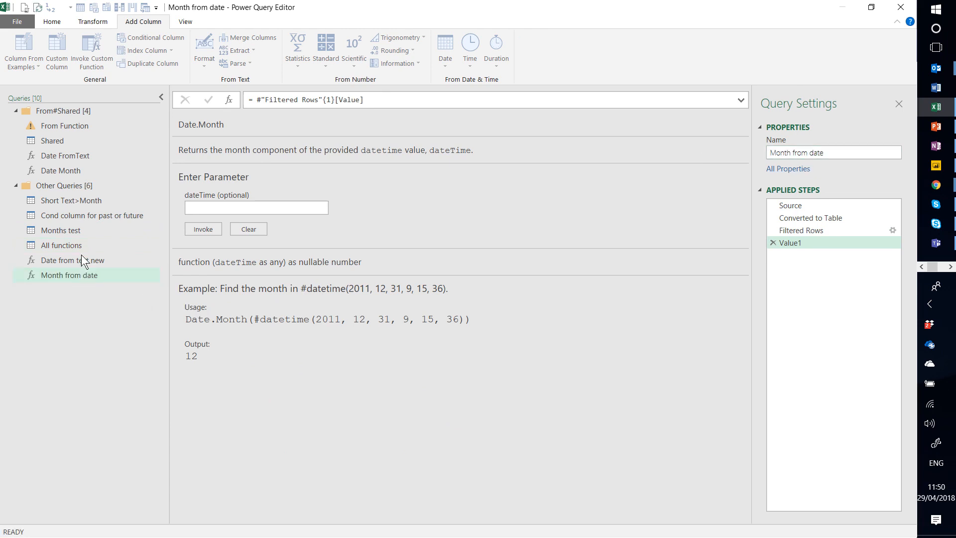
Invoke the Month from date function on the Convert to date column of Months test, naming the new column "mth".
{"action": "left_click", "coordinate": [87, 233]}
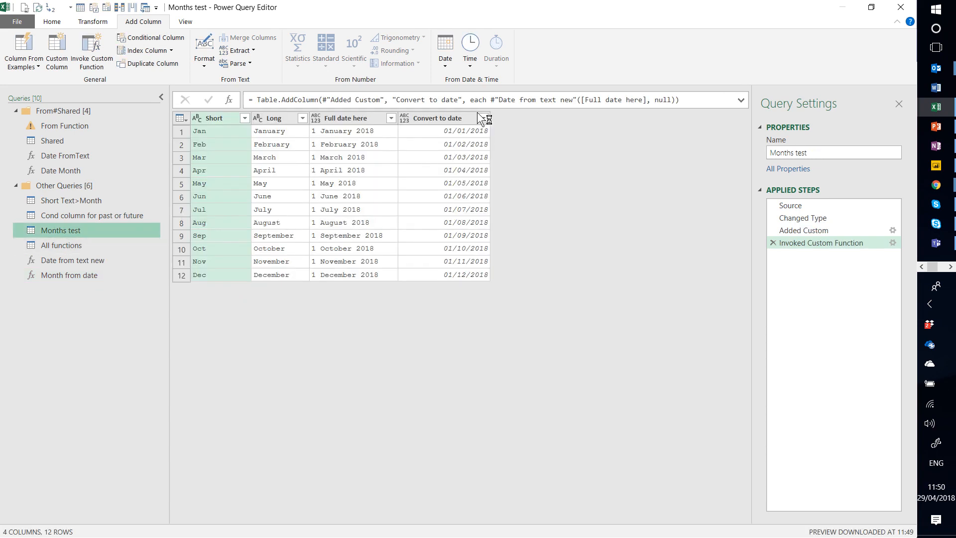
{"action": "left_click", "coordinate": [465, 118]}
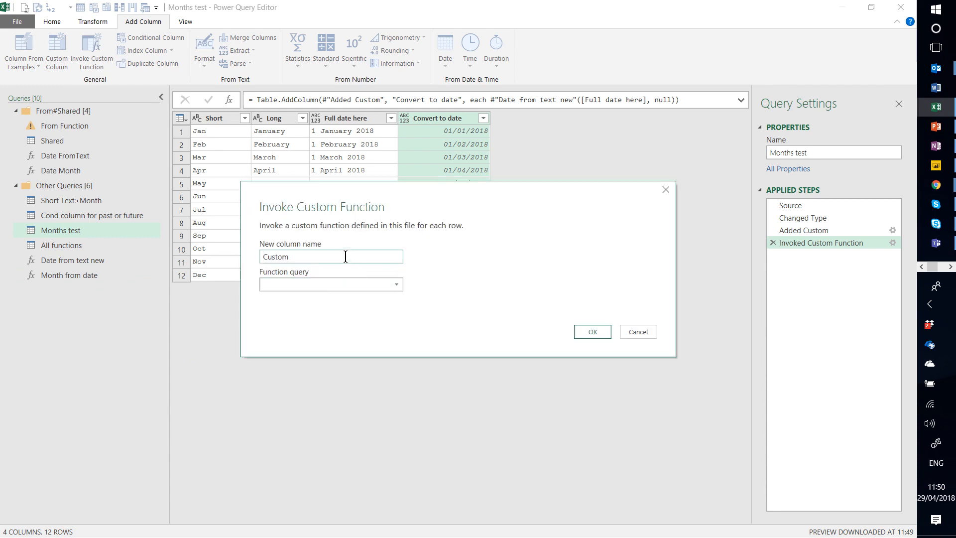
{"action": "double_click", "coordinate": [348, 256]}
{"action": "type", "text": "mth"}
{"action": "left_click", "coordinate": [392, 284]}
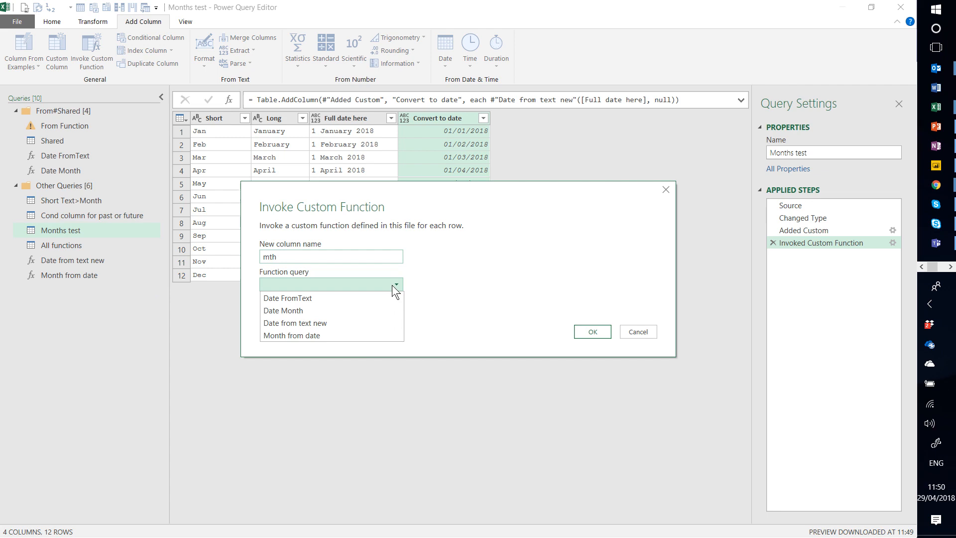
{"action": "left_click", "coordinate": [363, 336]}
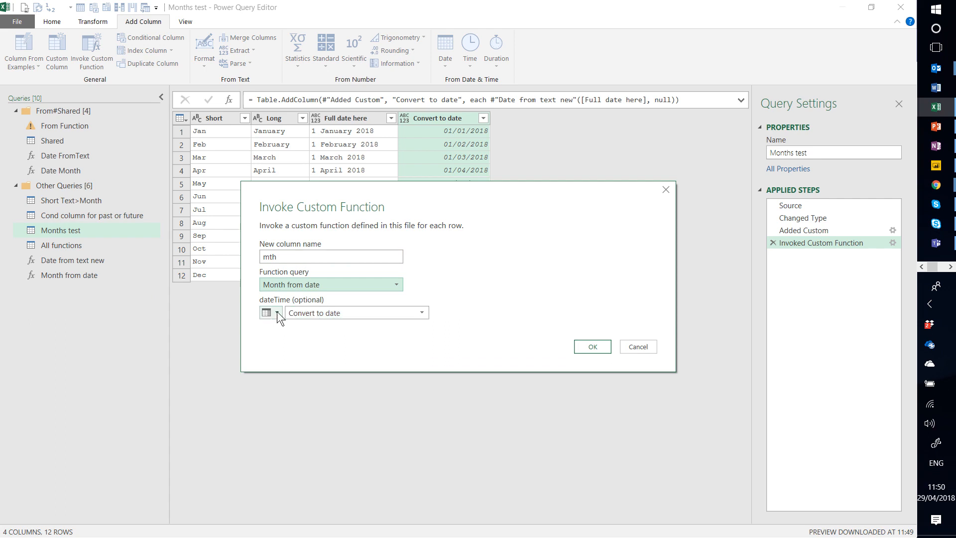
{"action": "left_click", "coordinate": [595, 346]}
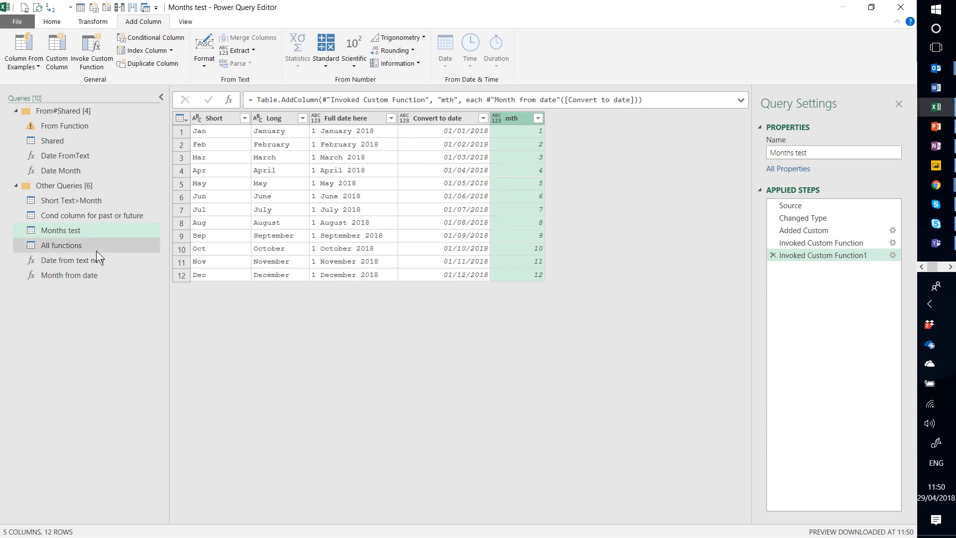
Add a Month column from Convert to date using the built-in date extraction, and delete that applied step again.
{"action": "left_click", "coordinate": [464, 122]}
{"action": "left_click", "coordinate": [530, 115]}
{"action": "left_click", "coordinate": [455, 121]}
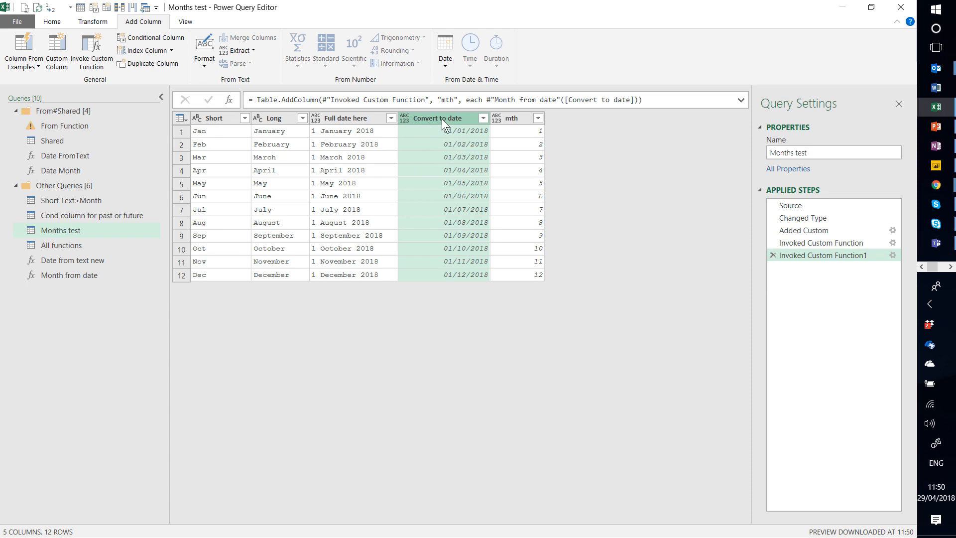
{"action": "left_click", "coordinate": [444, 64]}
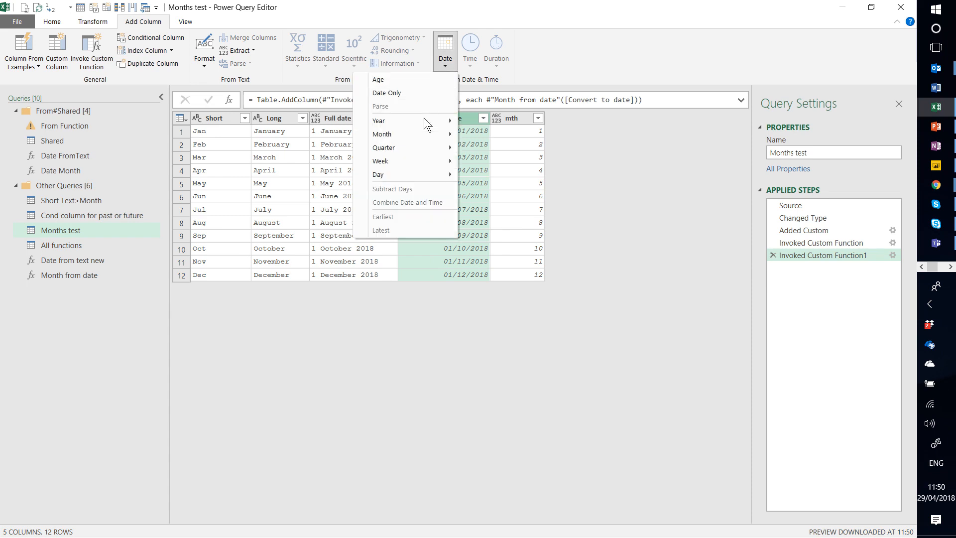
{"action": "mouse_move", "coordinate": [424, 134]}
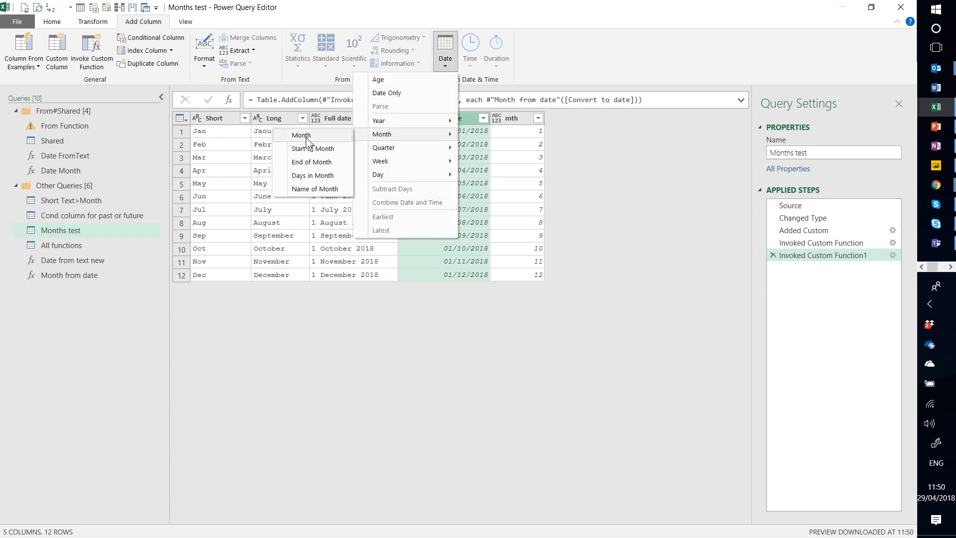
{"action": "left_click", "coordinate": [337, 135]}
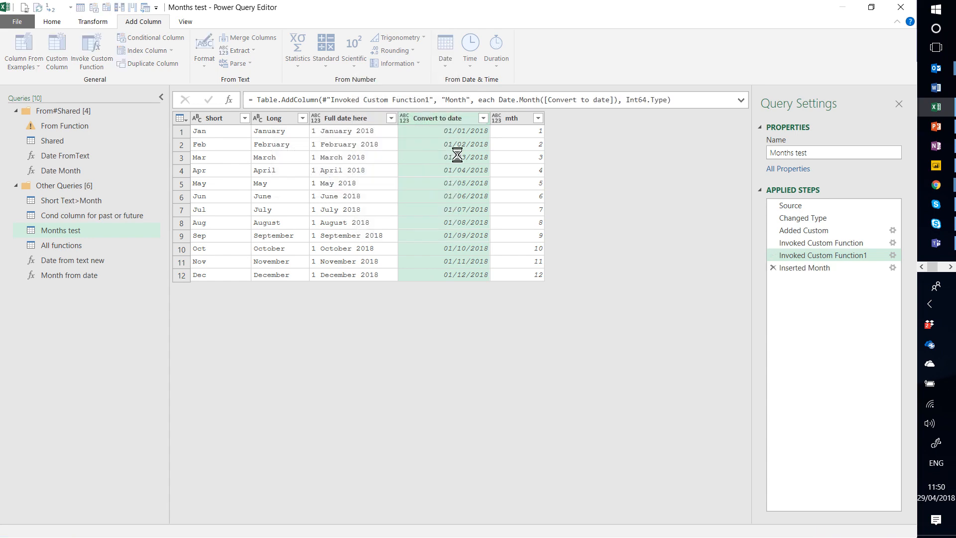
{"action": "left_click", "coordinate": [773, 267]}
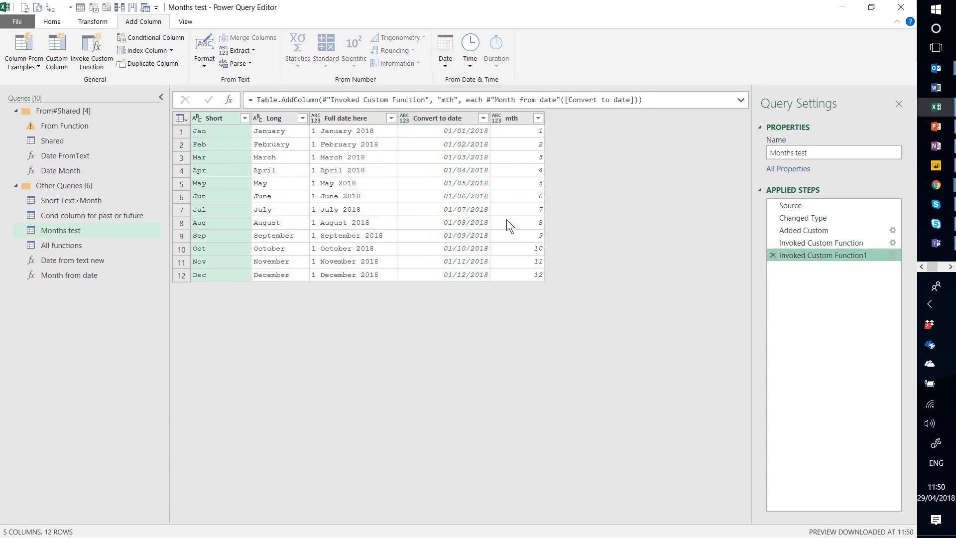